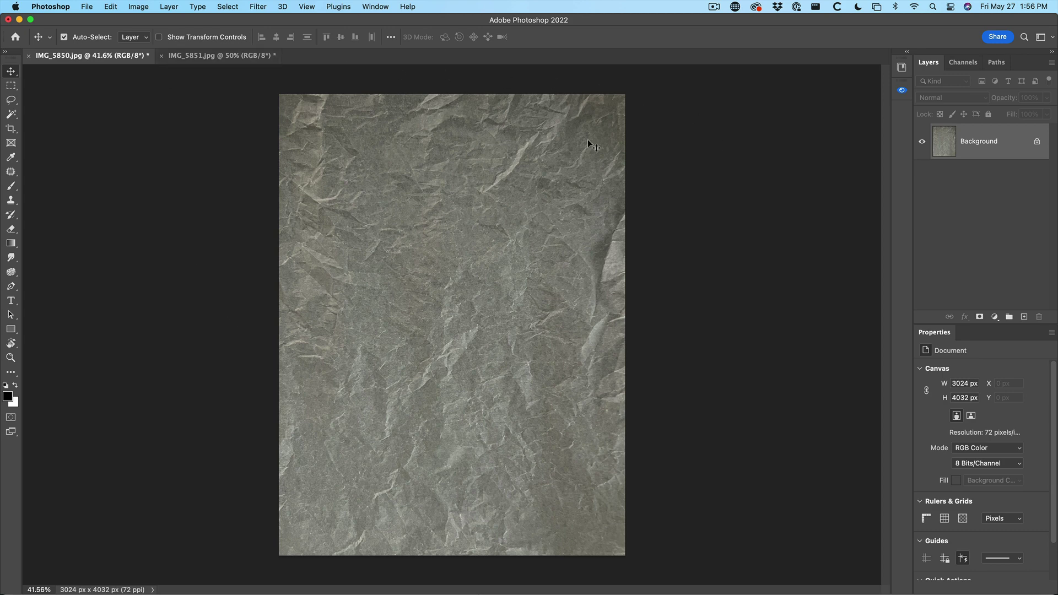
Step: Compare the crumpled-paper photos IMG_5850.jpg and IMG_5851.jpg, finishing on IMG_5851.jpg
left_click(198, 56)
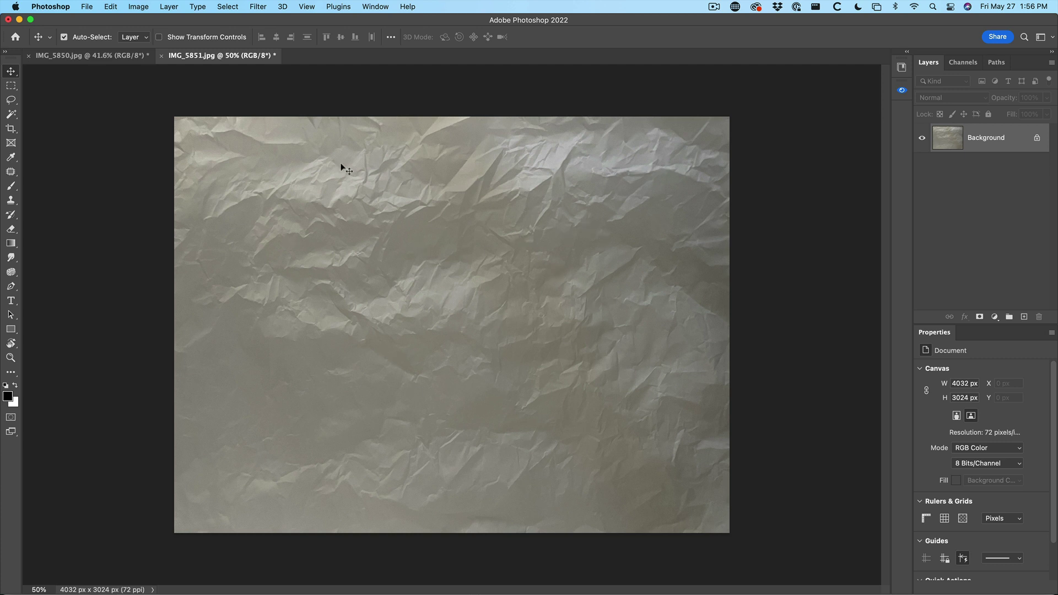
left_click(119, 58)
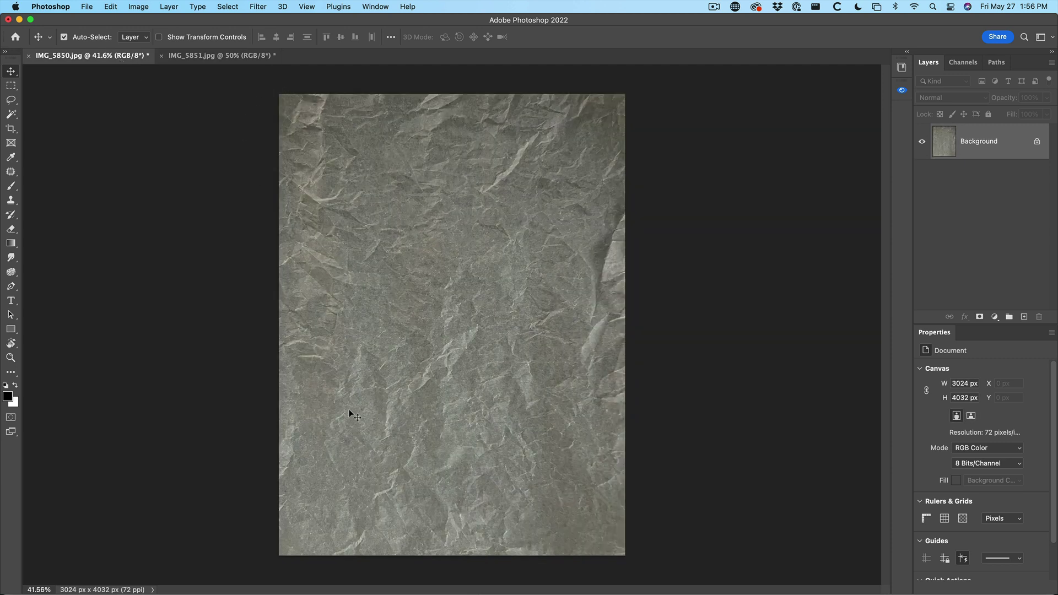
left_click(259, 55)
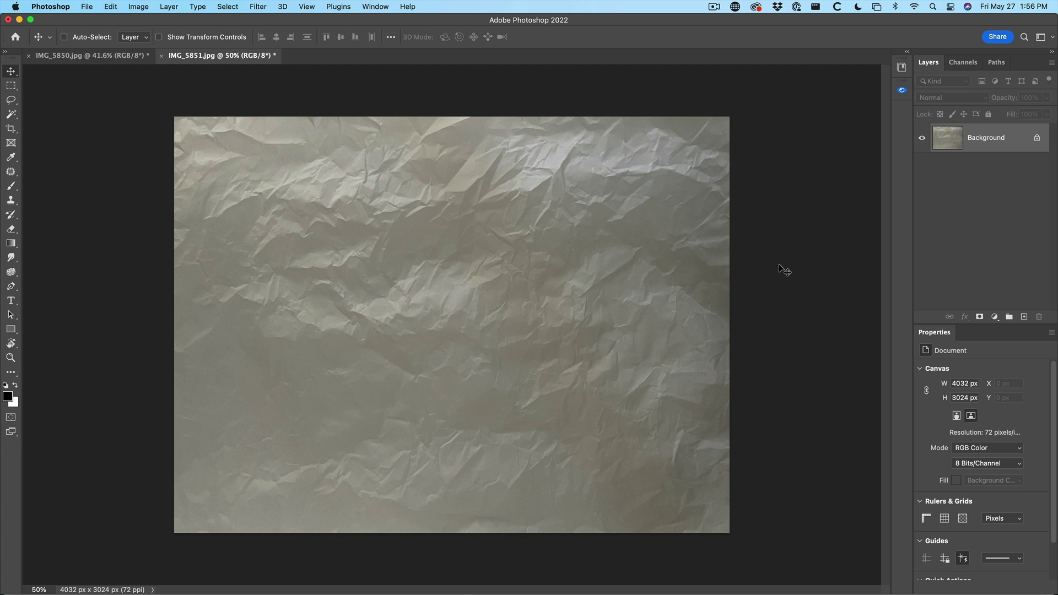
Step: Apply a Levels adjustment to IMG_5851.jpg with input levels of 46, 1.12 and 222
key("super+l")
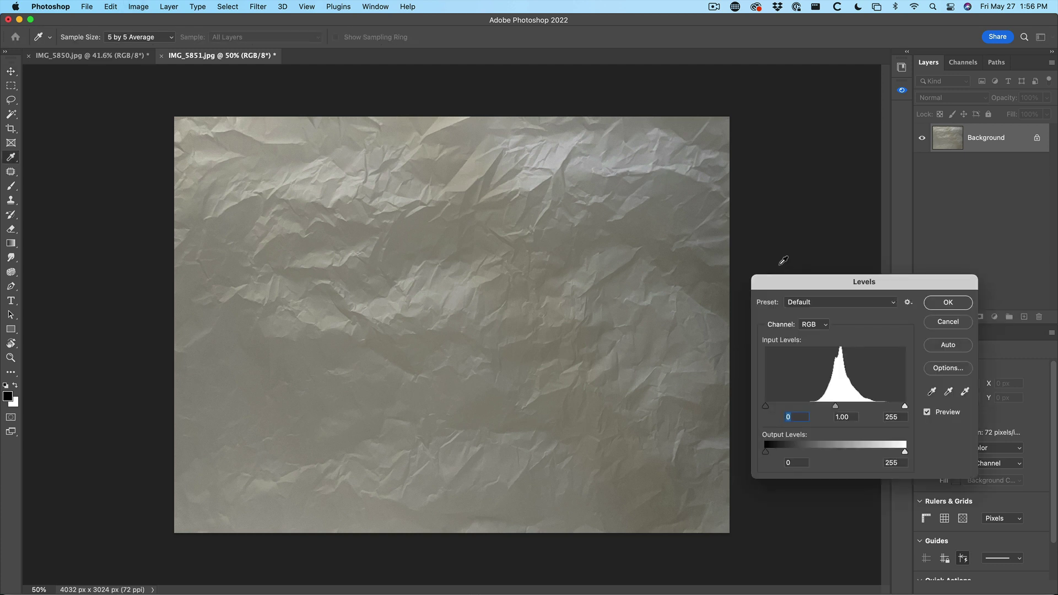
left_click_drag(795, 276, 781, 126)
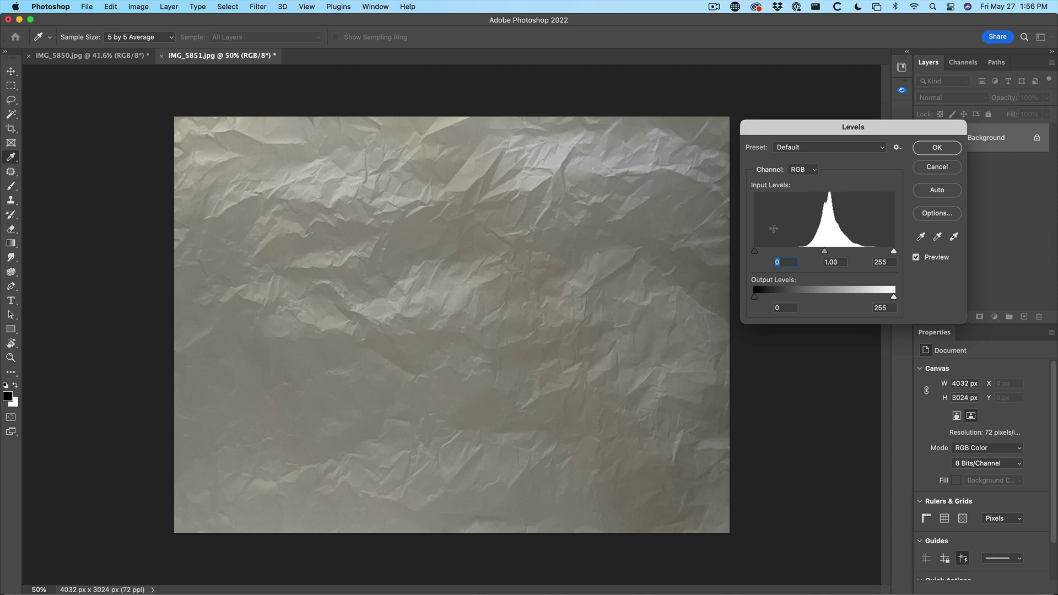
mouse_move(754, 252)
left_mouse_down()
mouse_move(797, 255)
mouse_move(754, 255)
left_mouse_up()
mouse_move(893, 252)
left_mouse_down()
mouse_move(870, 255)
mouse_move(890, 255)
left_mouse_up()
left_click_drag(890, 253, 875, 252)
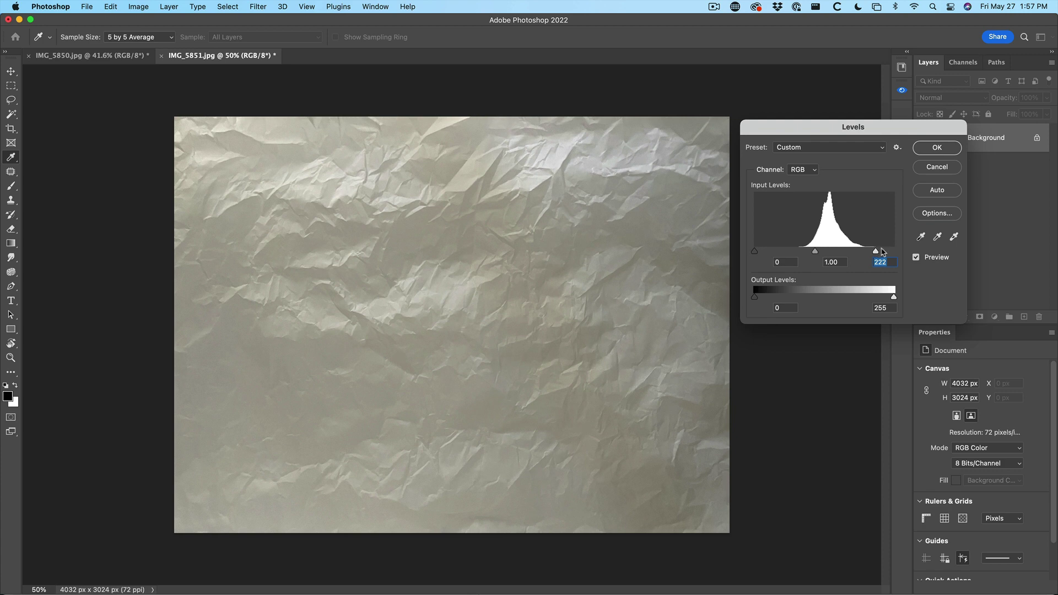
left_click_drag(755, 252, 823, 252)
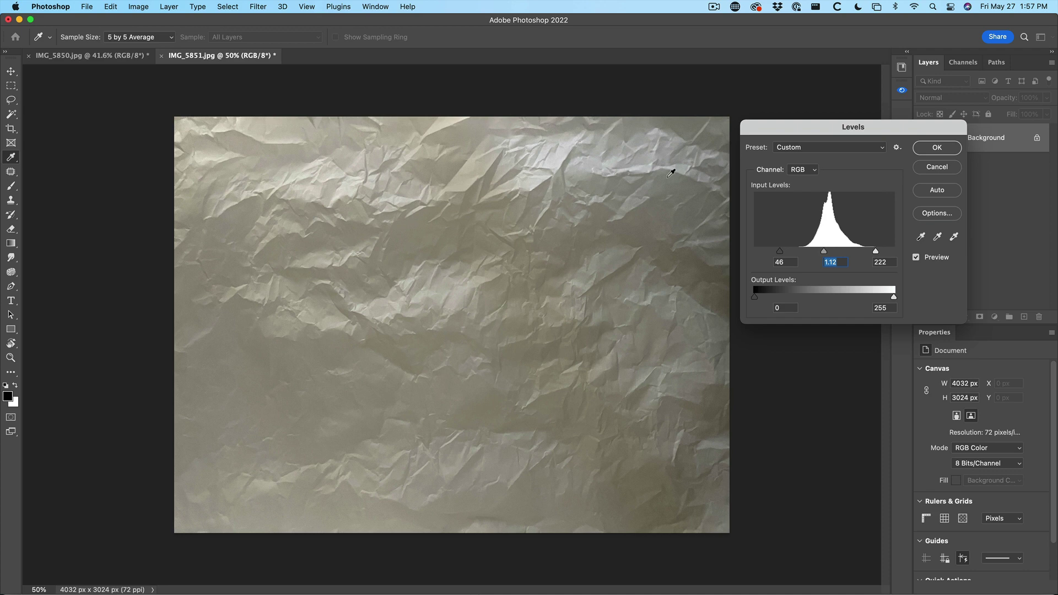
left_click(941, 152)
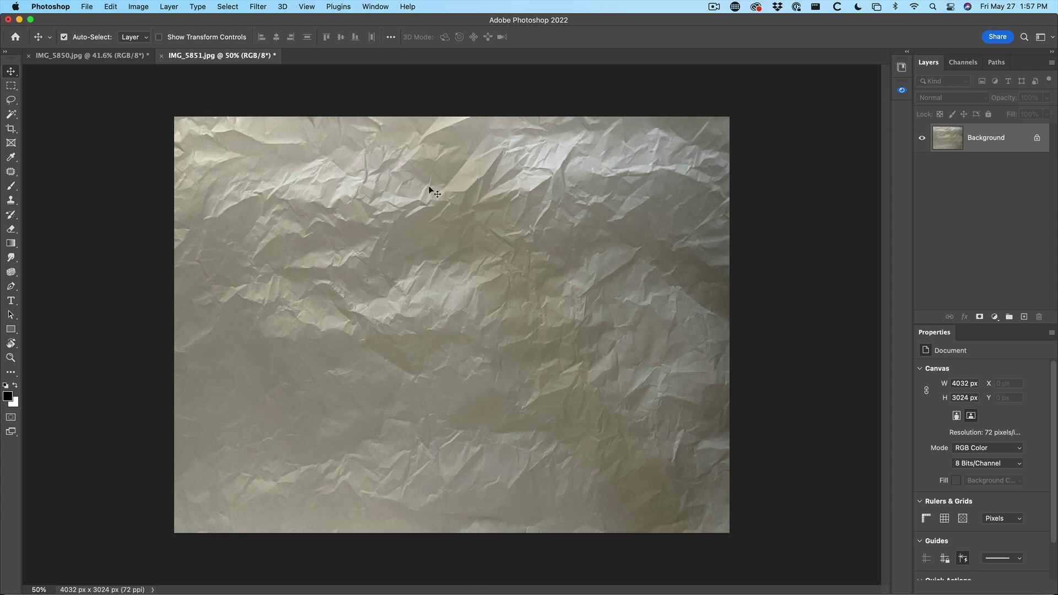
Step: Add a Levels adjustment layer to IMG_5850.jpg with input levels of 65, 0.81 and 180
left_click(93, 56)
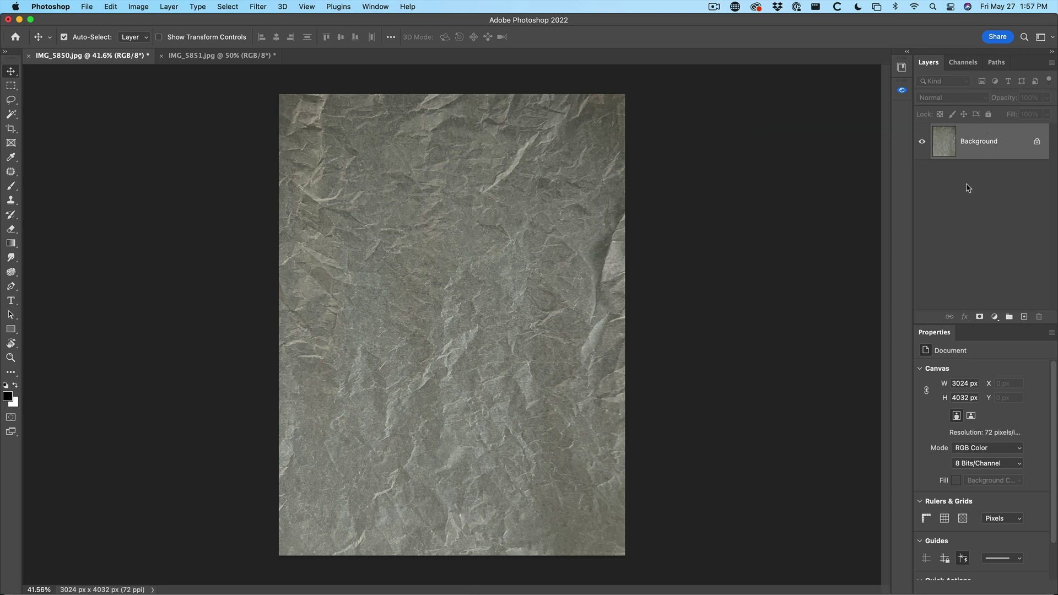
left_click(995, 317)
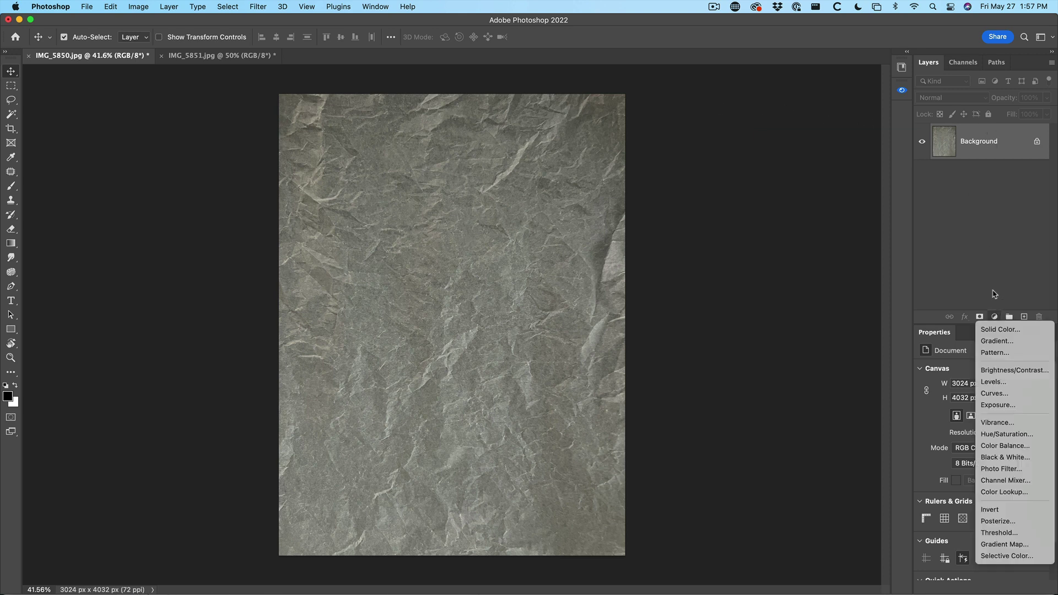
left_click(998, 382)
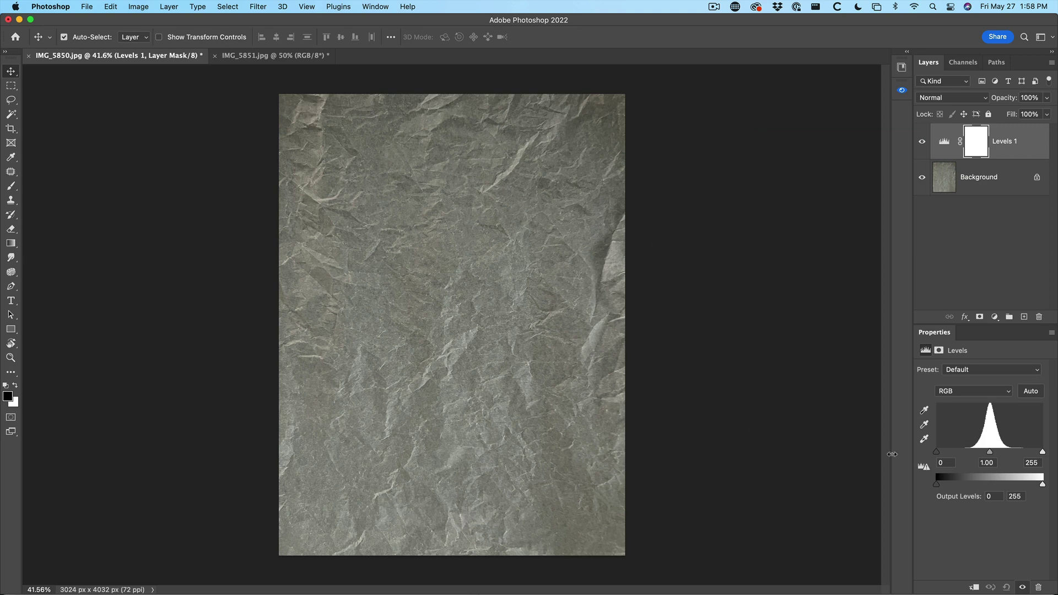
left_click_drag(1042, 452, 1024, 455)
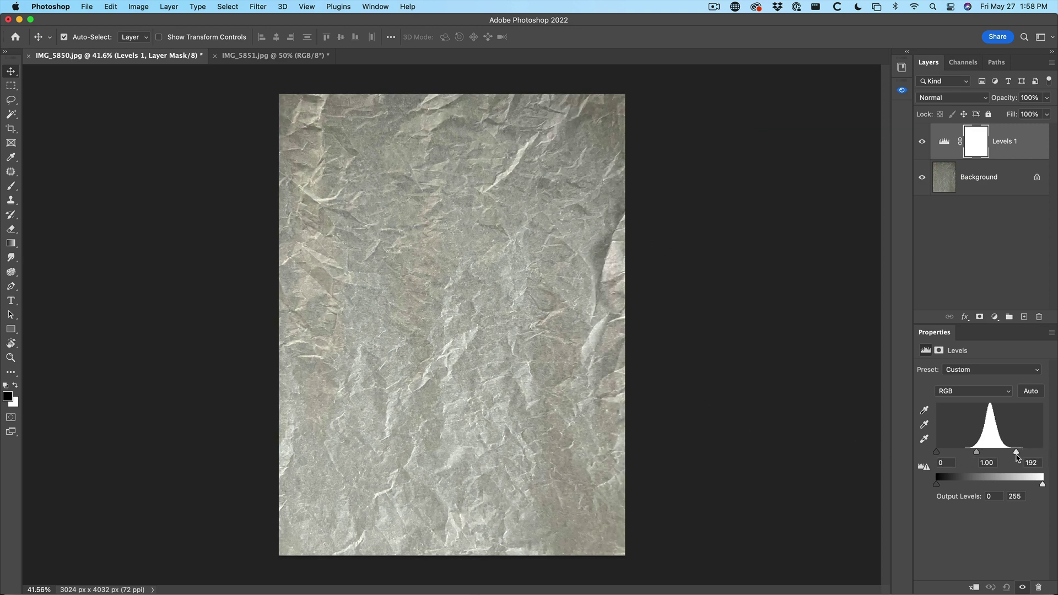
left_click_drag(936, 452, 971, 452)
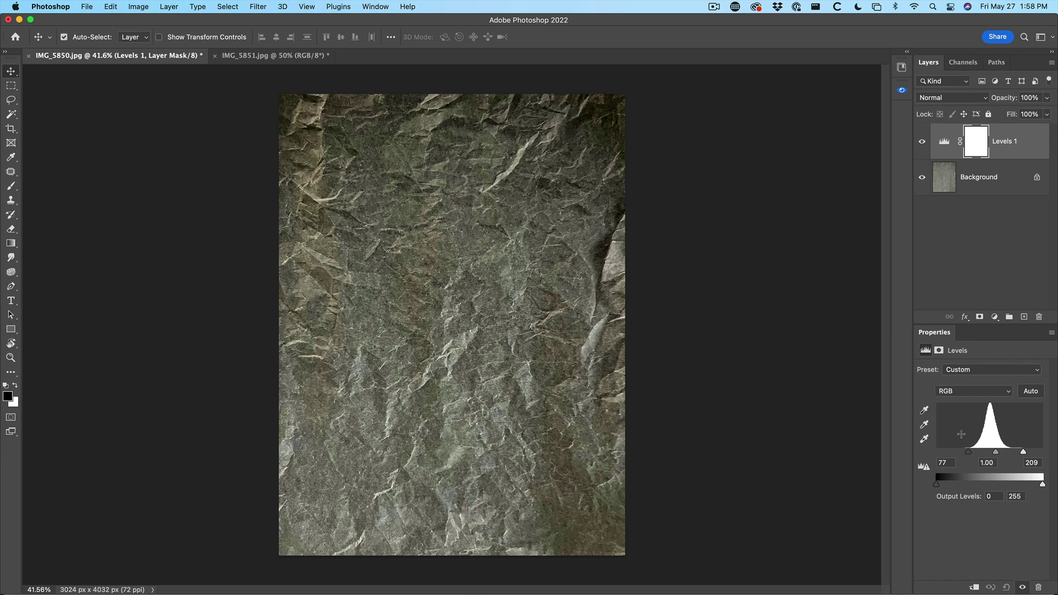
left_click_drag(968, 453, 996, 457)
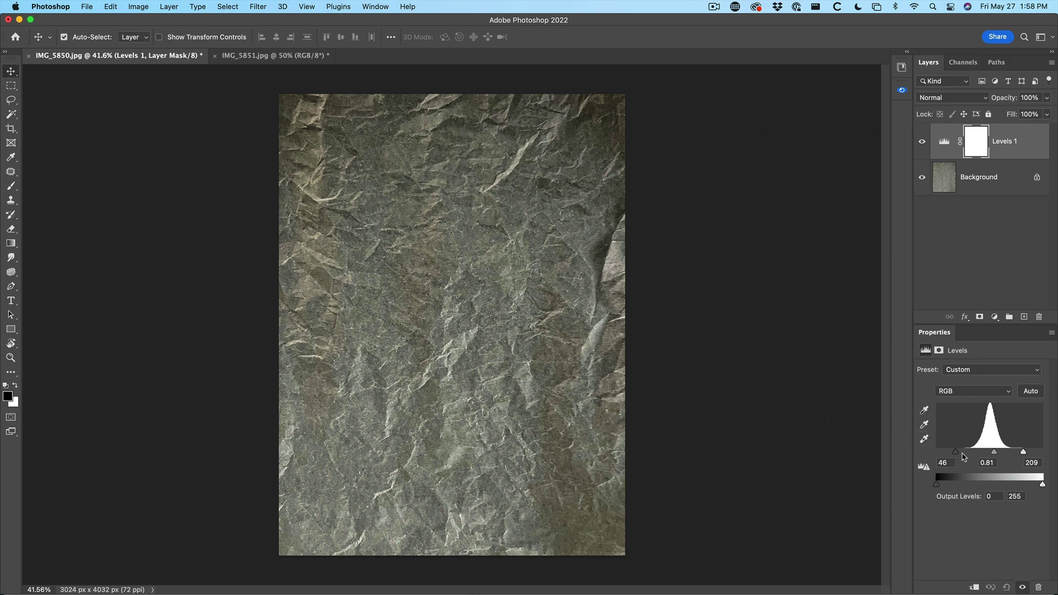
left_click_drag(956, 452, 964, 455)
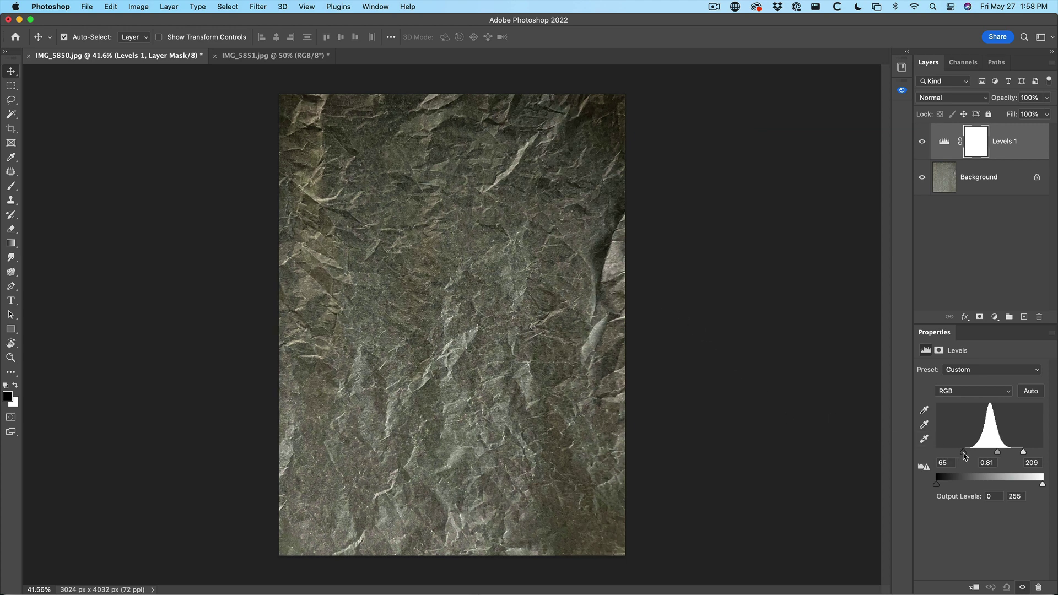
left_click_drag(1023, 452, 1011, 455)
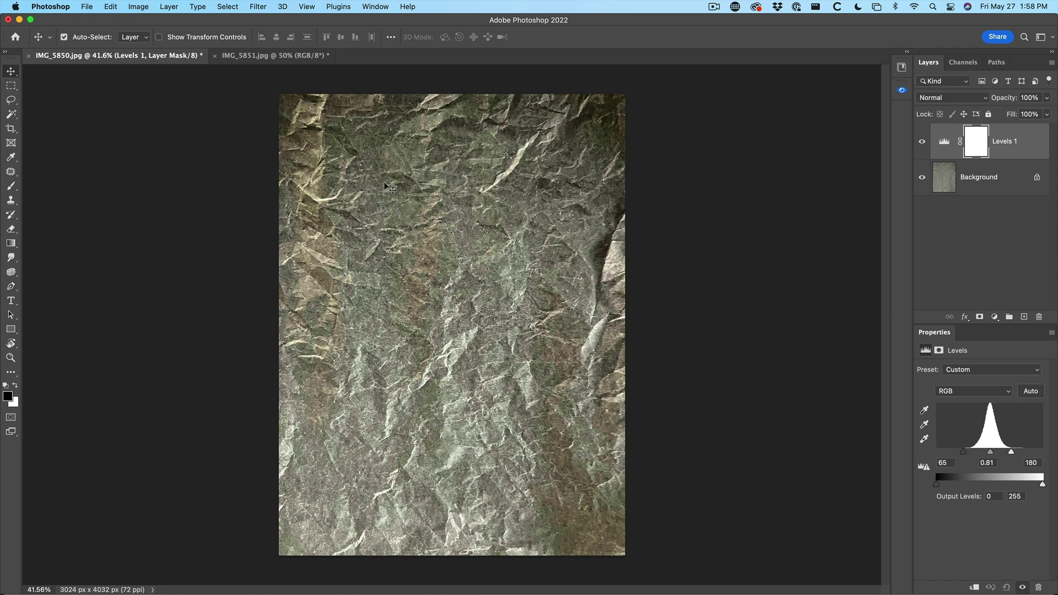
Step: Compare the adjusted textures of both paper photos, returning to IMG_5850.jpg
left_click(249, 57)
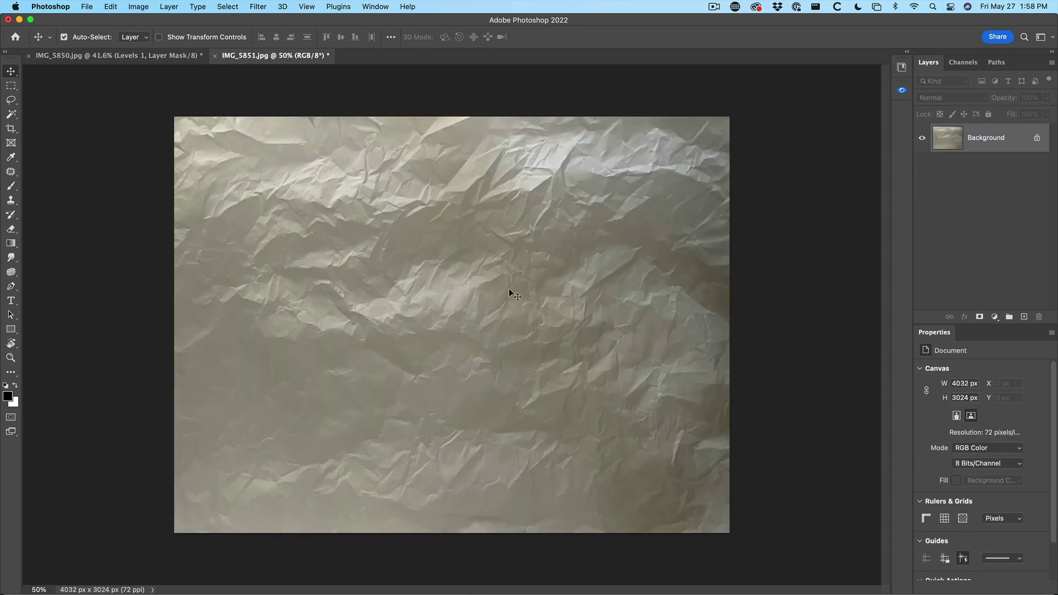
left_click(185, 57)
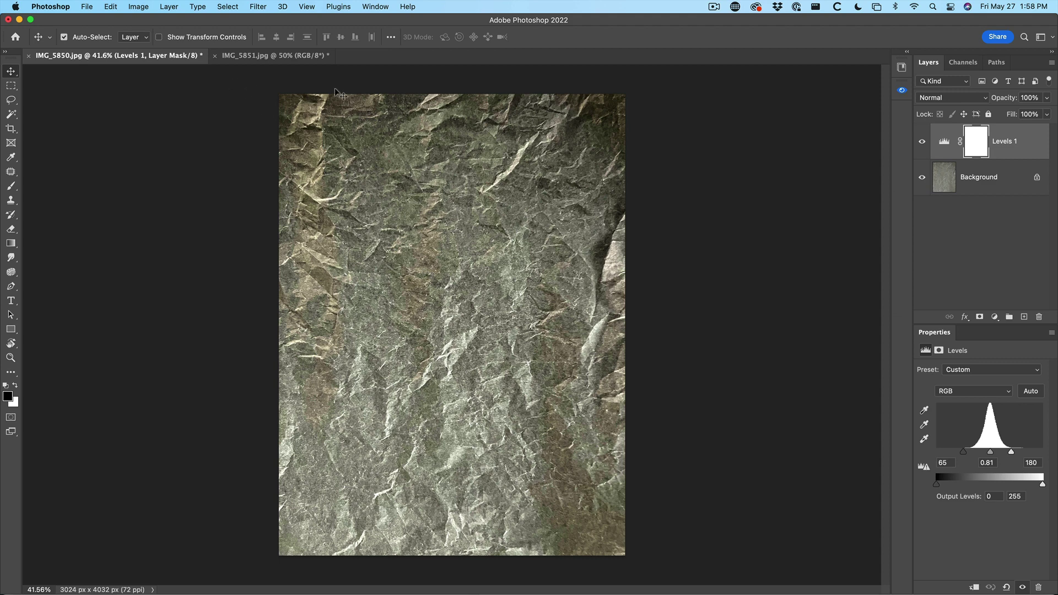
left_click(273, 55)
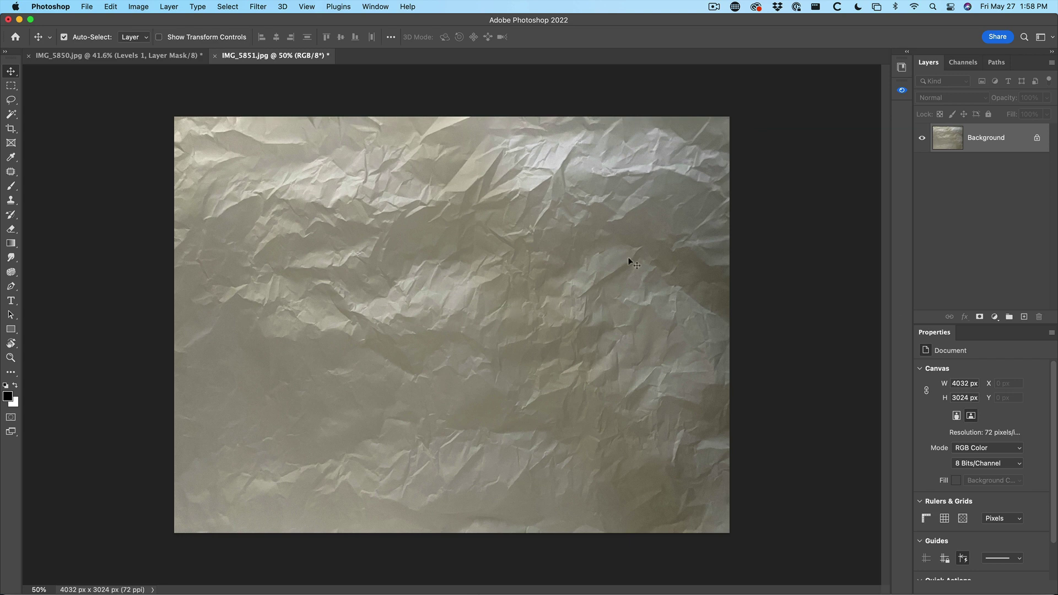
left_click(182, 56)
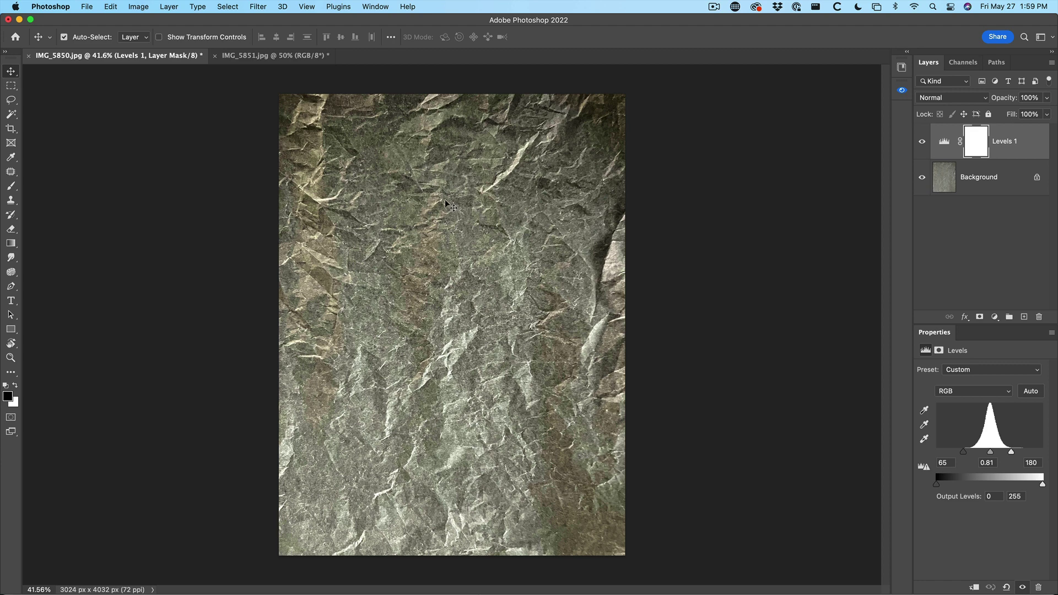
Step: Choose the Rectangular Marquee tool and merge the Levels adjustment layer into the Background of IMG_5850.jpg
left_click(11, 85)
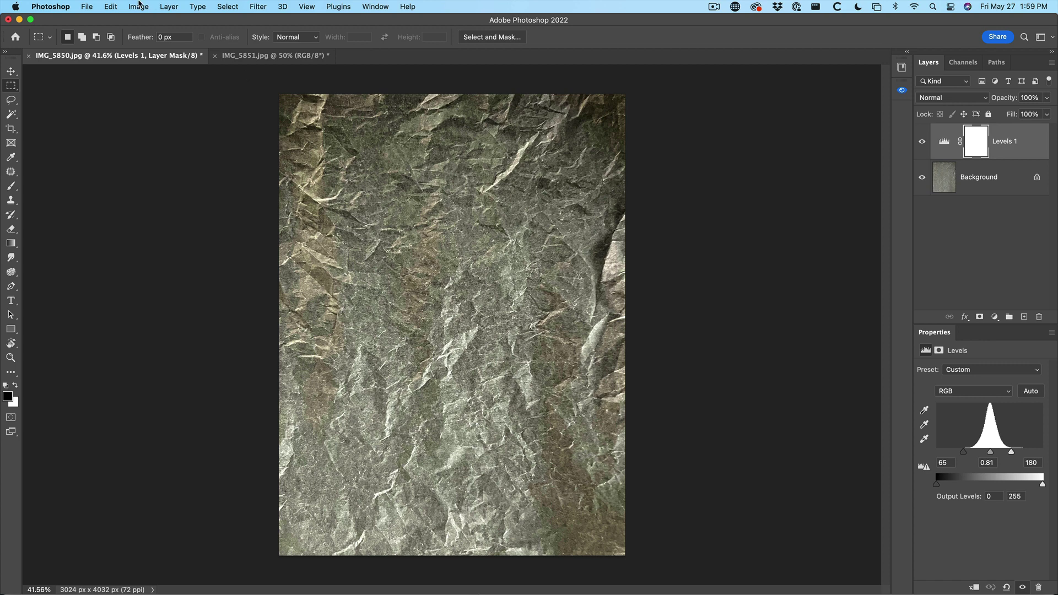
left_click(112, 7)
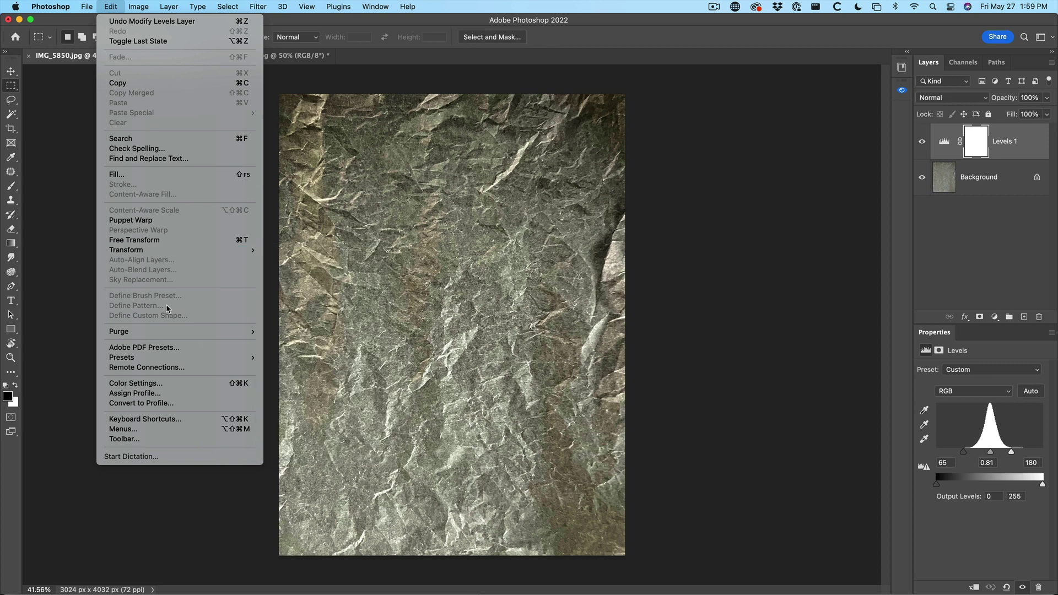
left_click(826, 301)
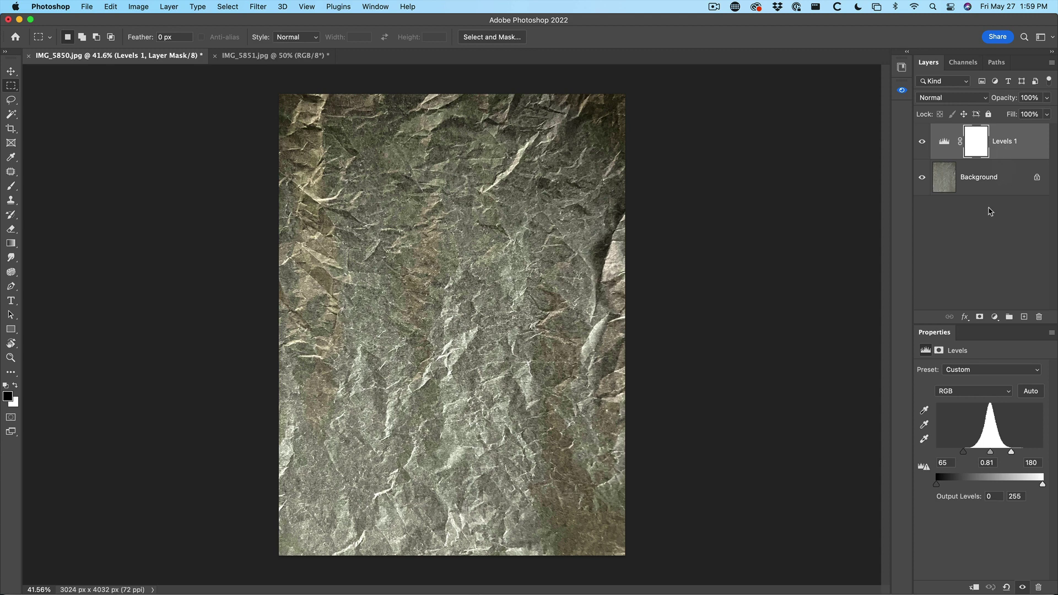
key("BackSpace")
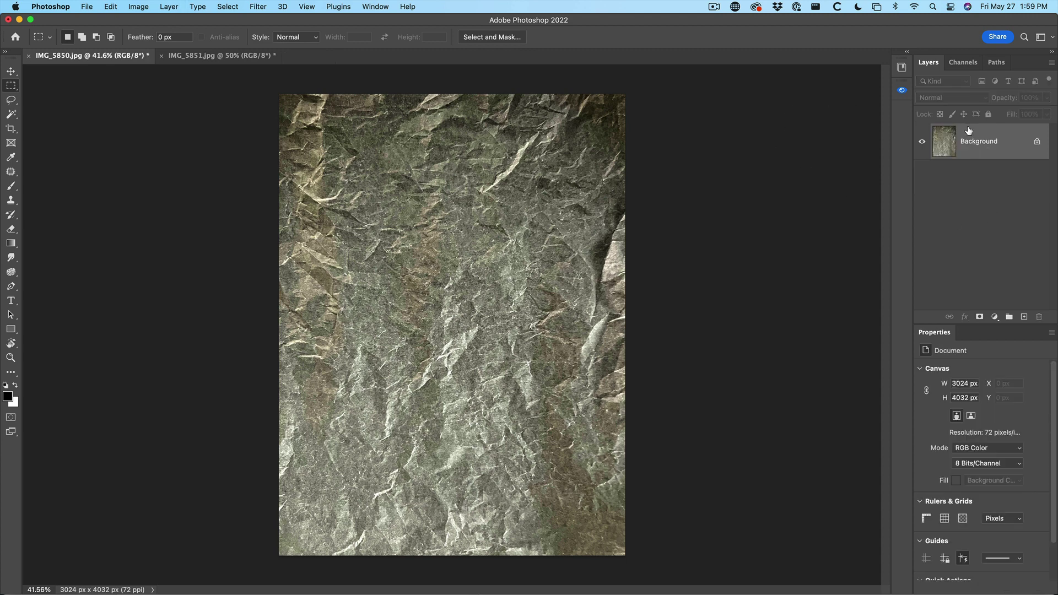
Step: Select the entire IMG_5850.jpg canvas and define it as a pattern named "parchment dark"
left_click_drag(236, 85, 699, 568)
left_click(110, 6)
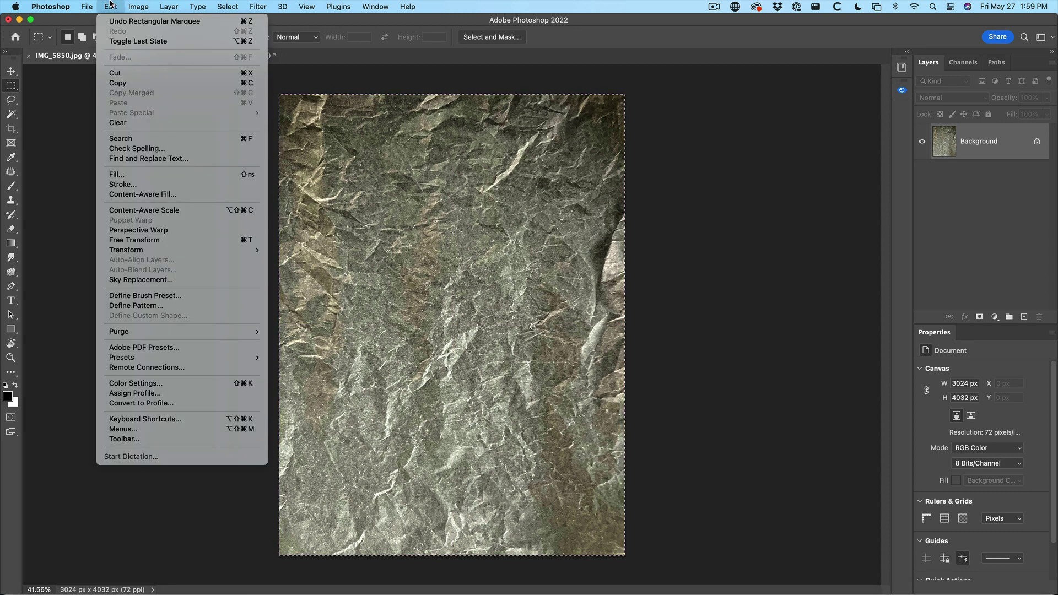
left_click(169, 306)
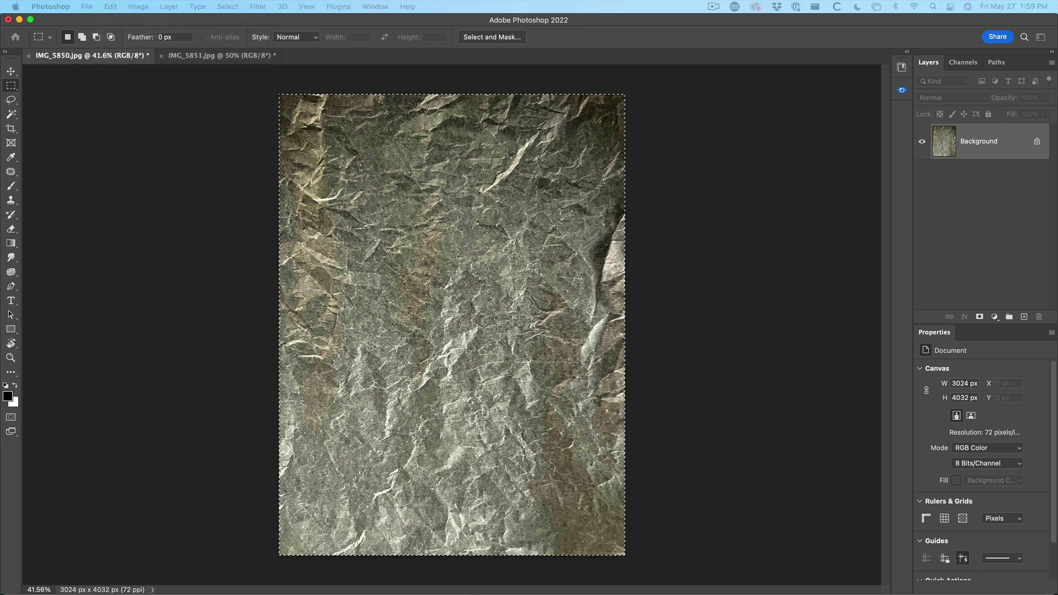
left_click_drag(634, 160, 264, 198)
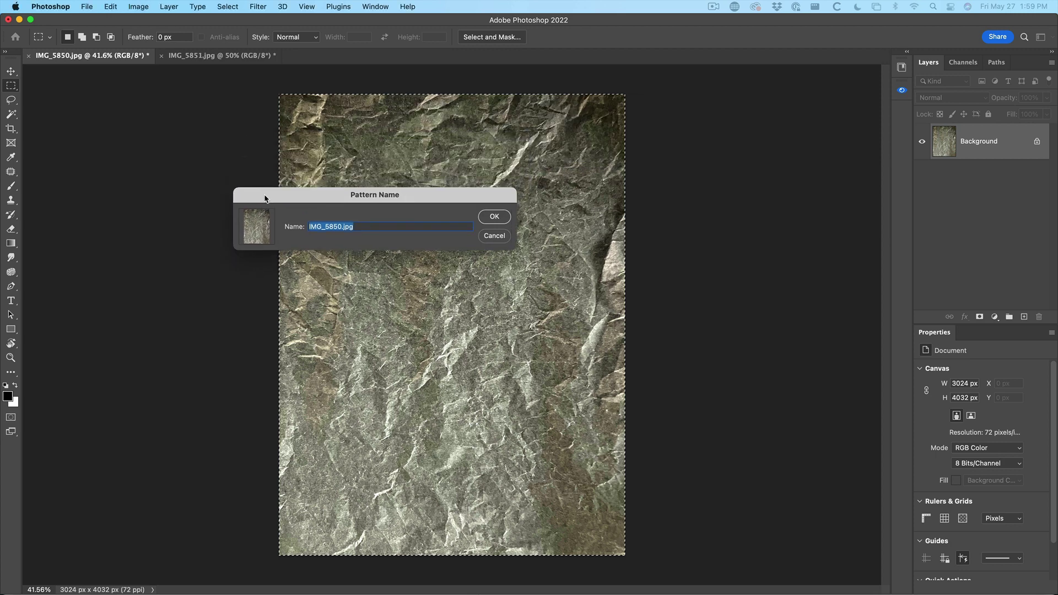
type("parc")
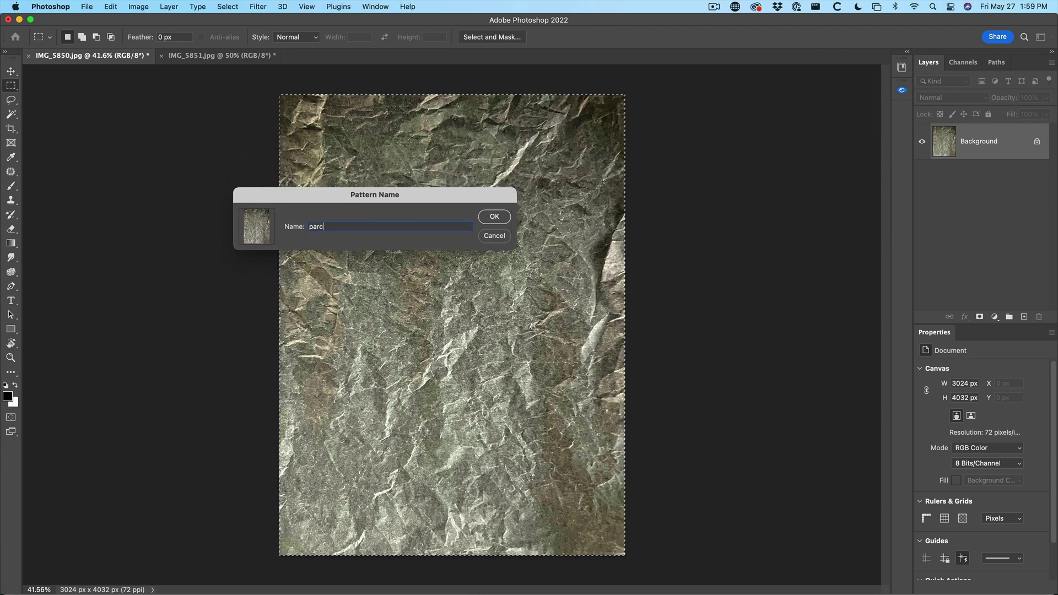
type("hment dark")
left_click(494, 217)
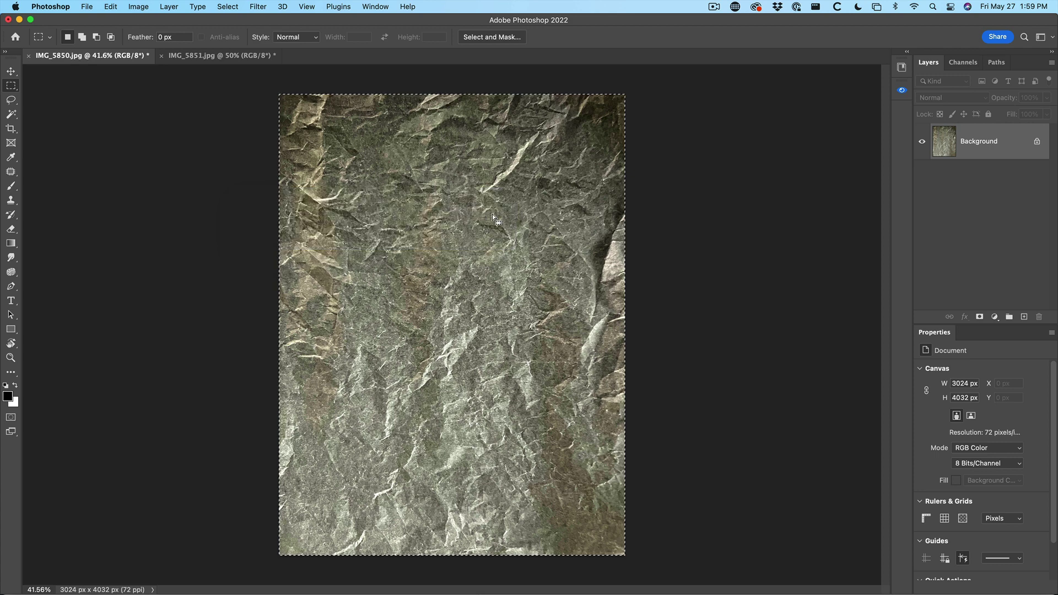
Step: Select the entire IMG_5851.jpg canvas, define it as a pattern named "parchement light" and clear the selection
left_click(196, 55)
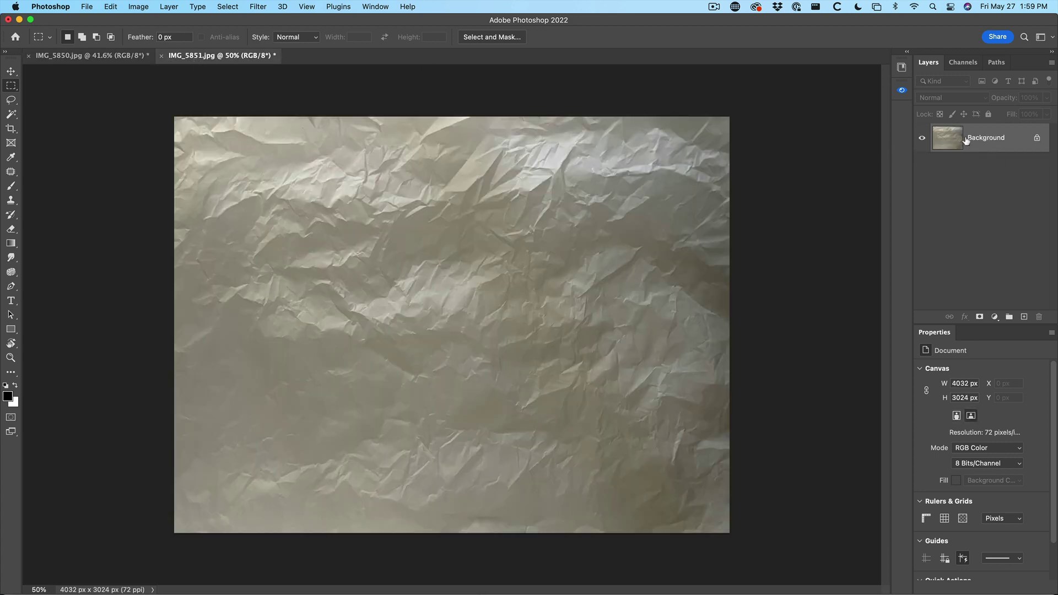
left_click_drag(147, 99, 807, 562)
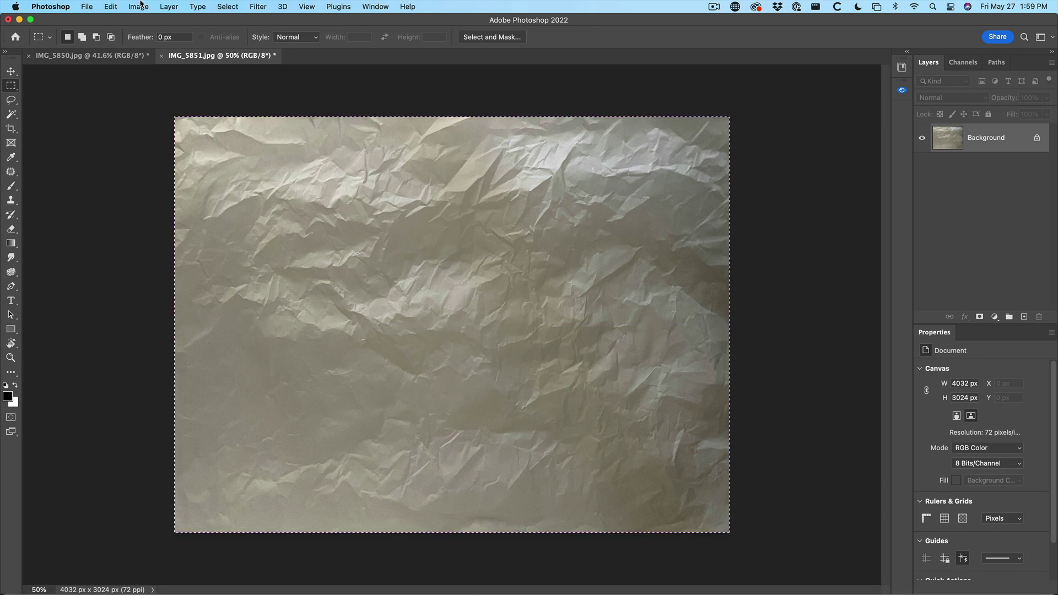
left_click(110, 6)
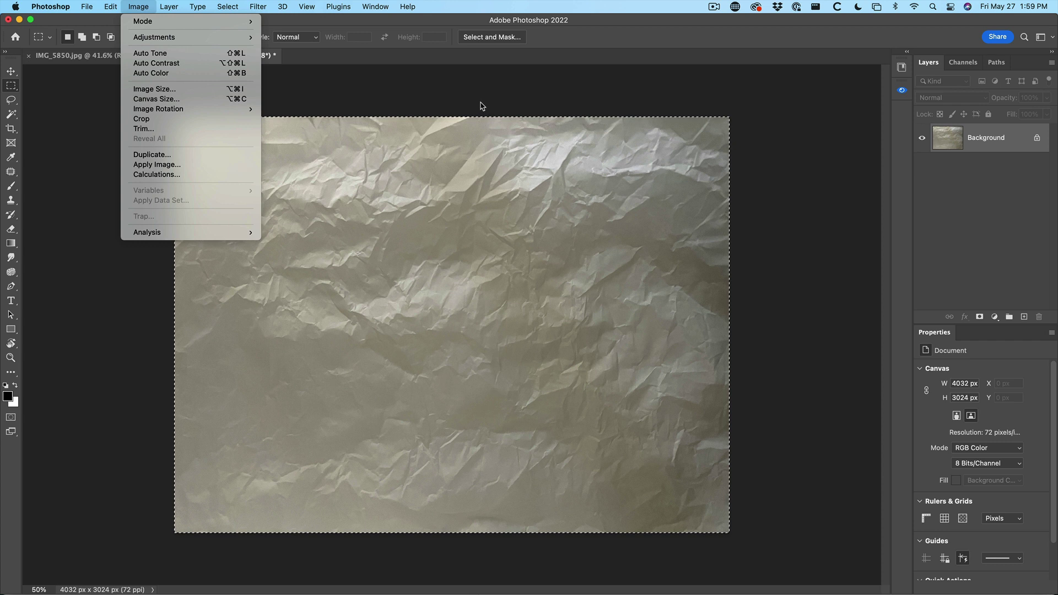
left_click(481, 99)
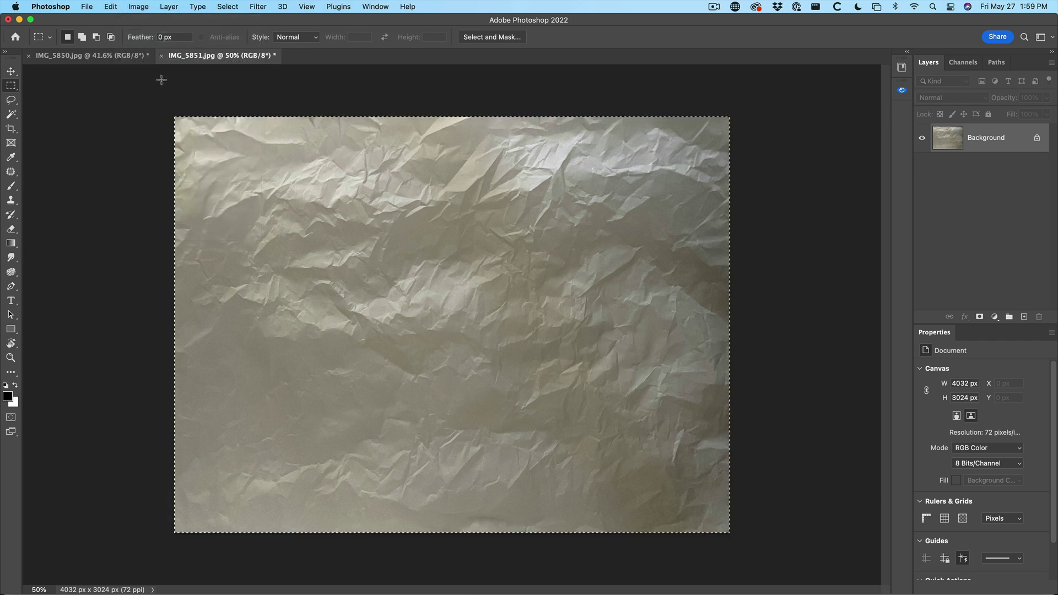
left_click(110, 6)
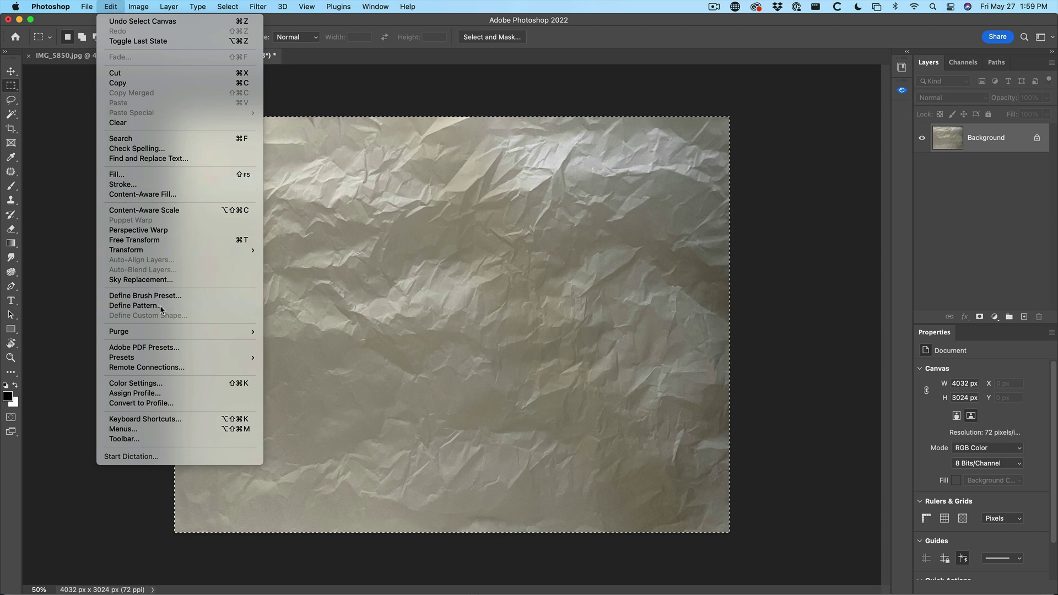
left_click(136, 305)
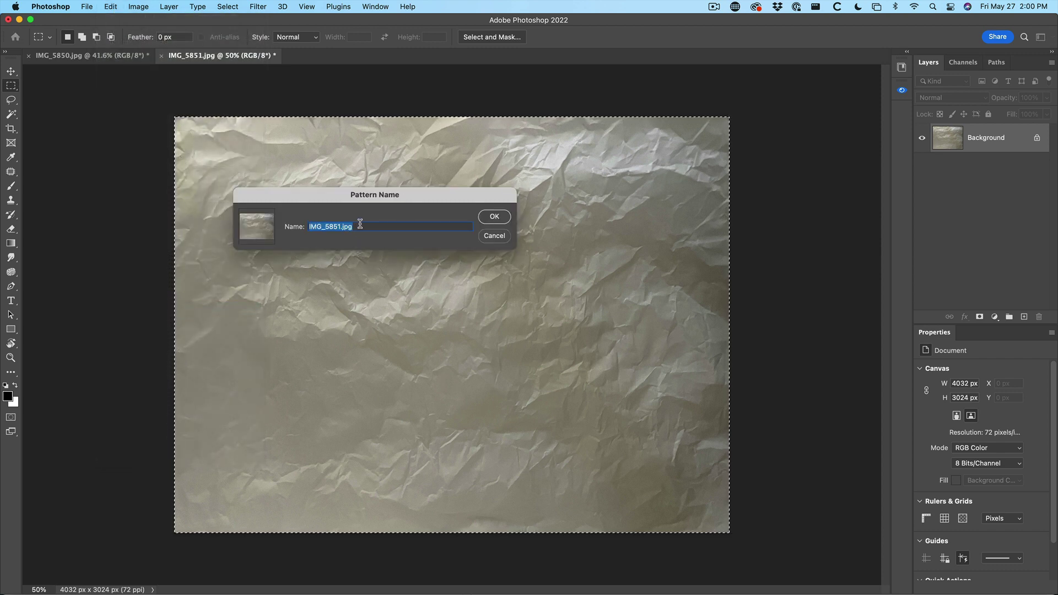
type("parchement light")
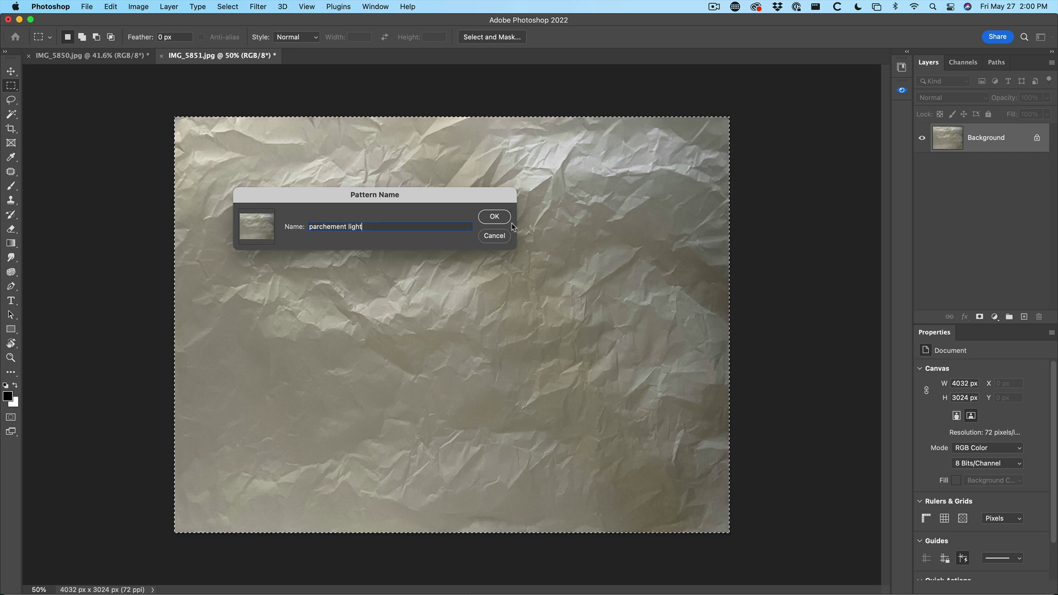
left_click(494, 216)
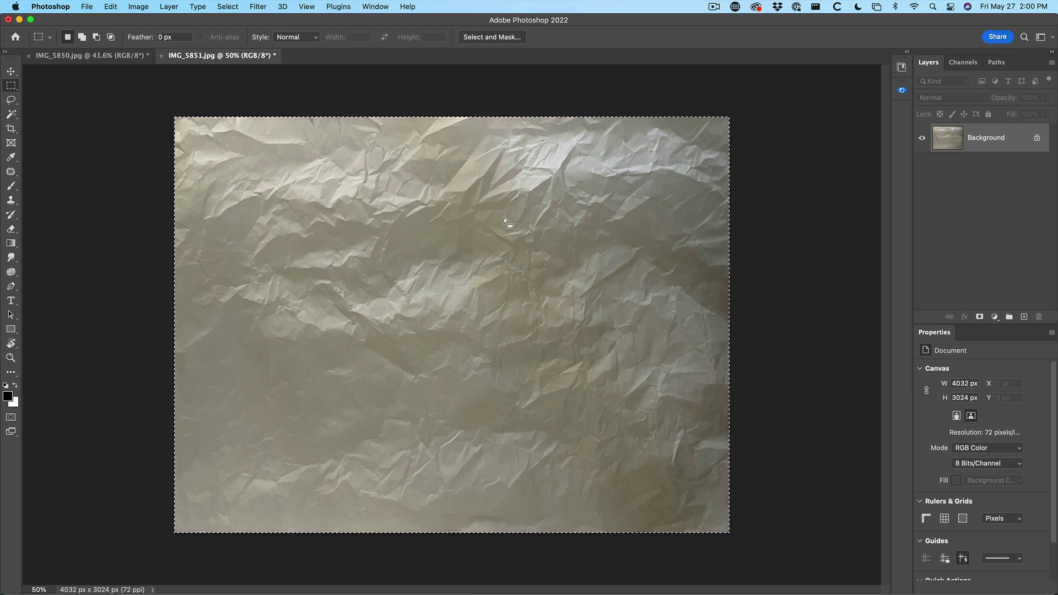
key("ctrl+d")
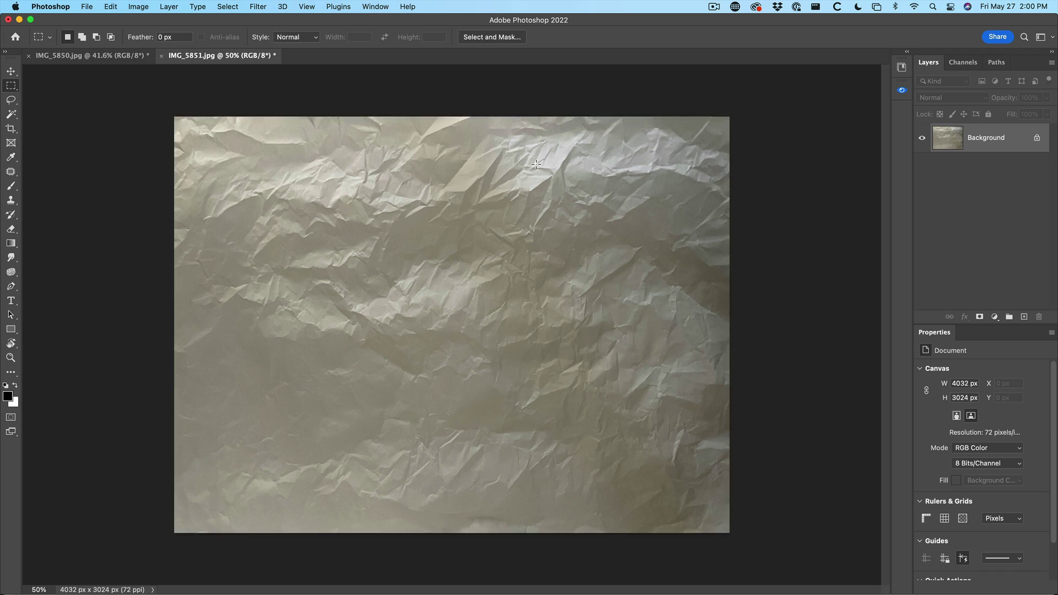
Step: Close both paper photos, IMG_5851.jpg and IMG_5850.jpg, without saving their changes
left_click(134, 55)
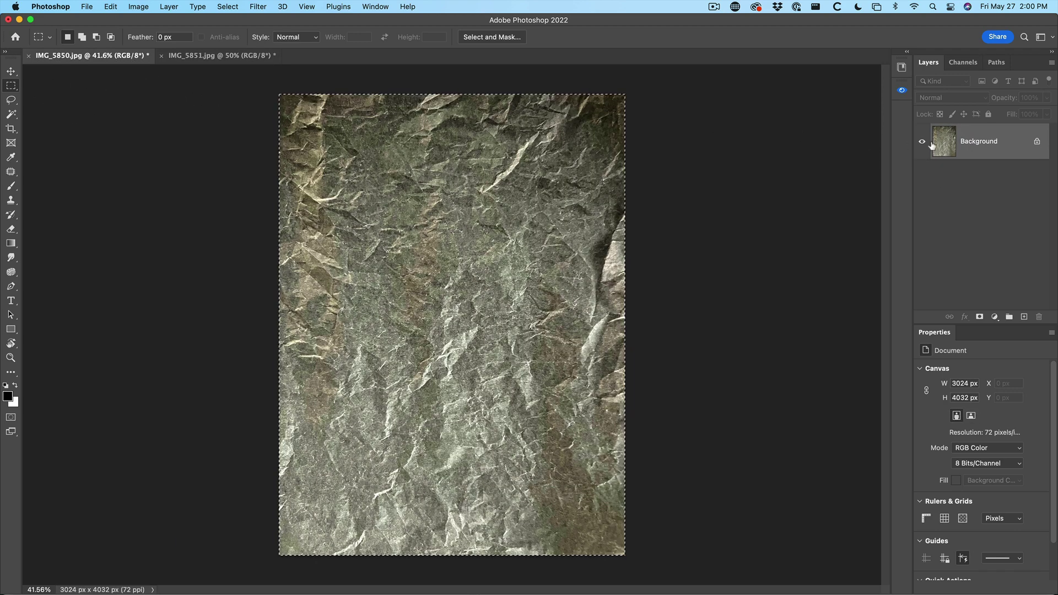
left_click(161, 56)
left_click(529, 237)
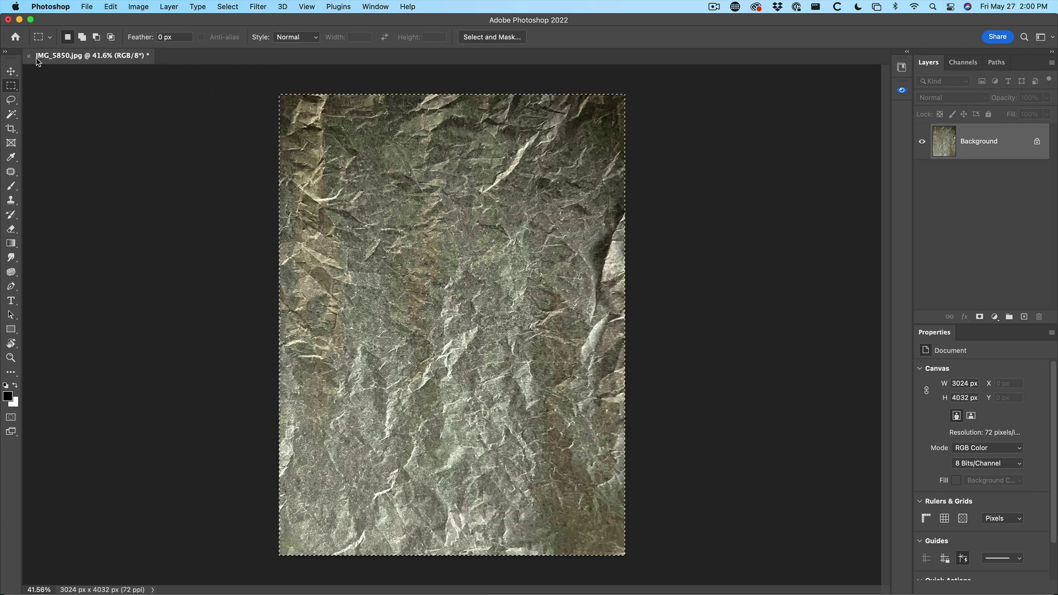
key("super+w")
left_click(547, 241)
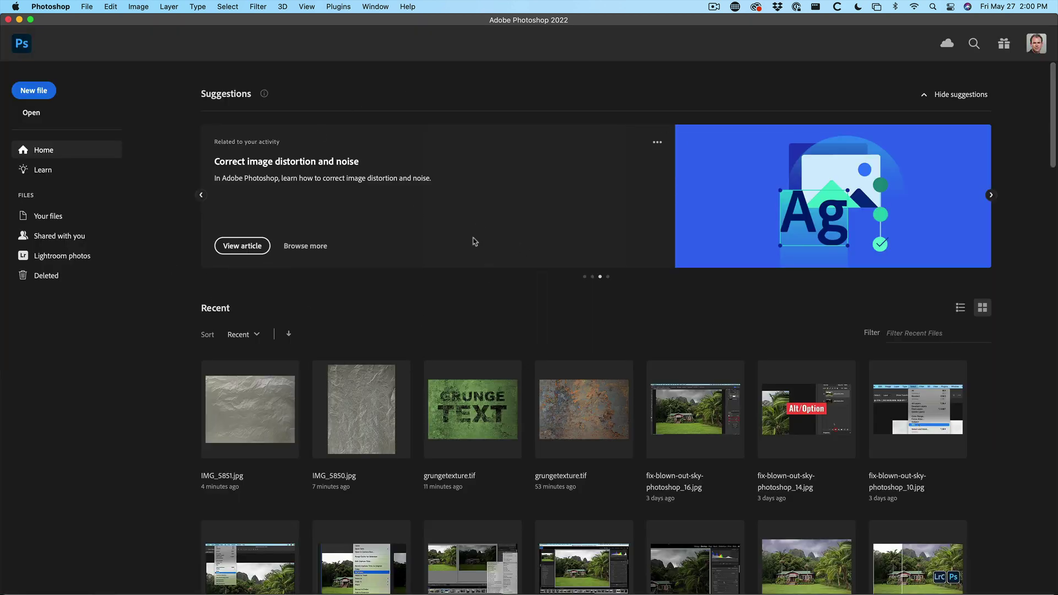
Step: Open the motorcycle photo "1-so3F2FEbA-1 copy.jpg" from the examples folder
left_click(39, 112)
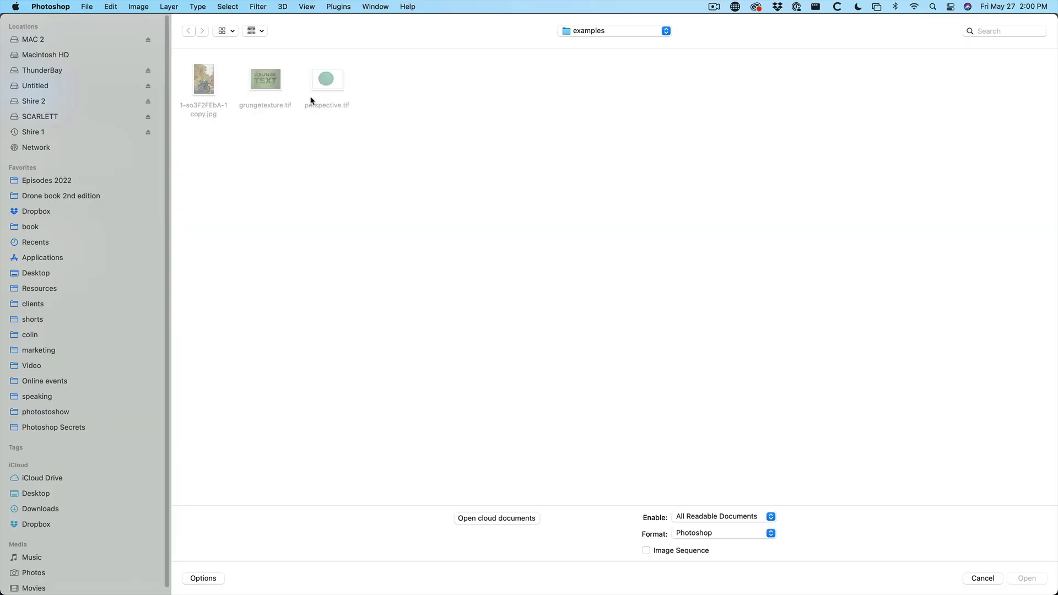
left_click(207, 96)
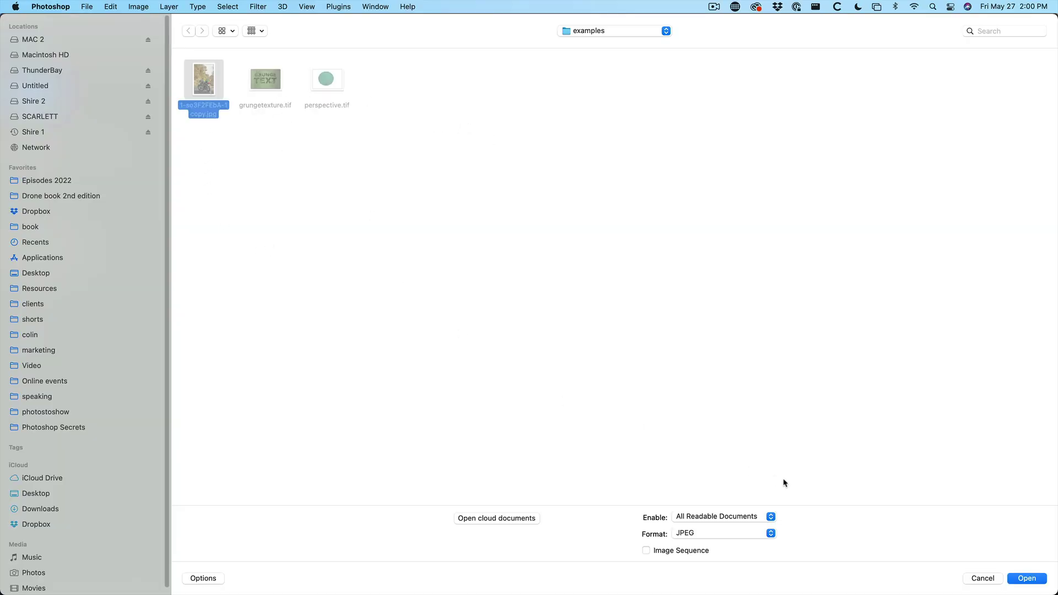
left_click(1027, 578)
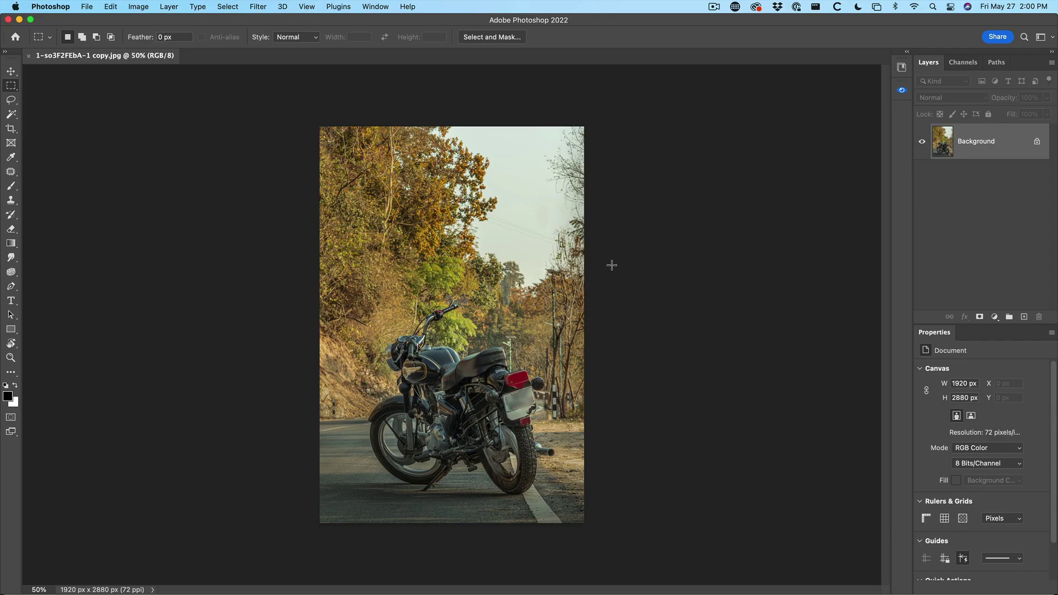
scroll(560, 270, "up", 3)
scroll(560, 271, "down", 1)
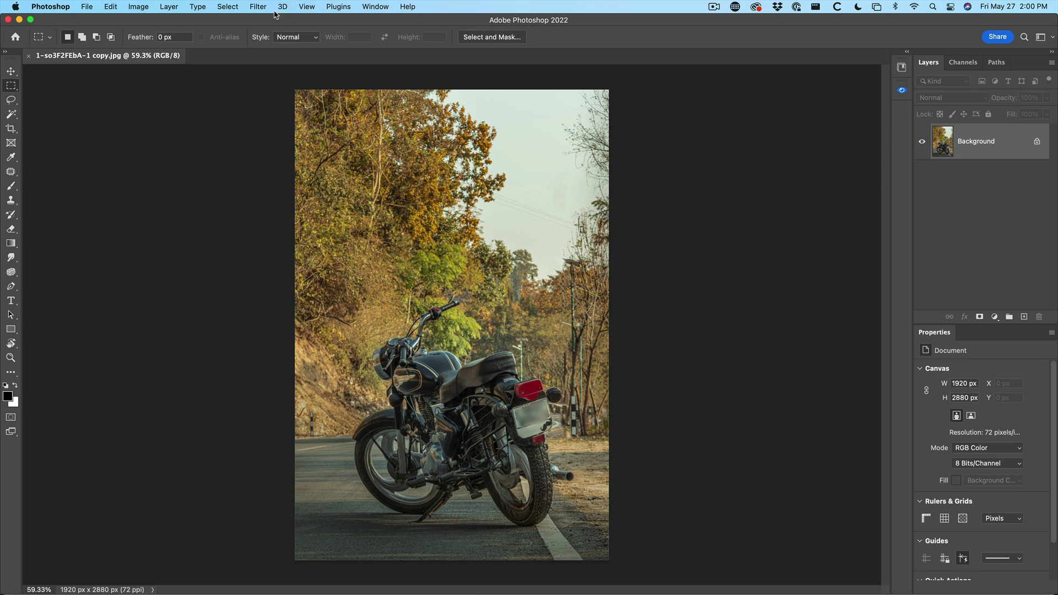
Step: Show the Patterns panel and enlarge it to reach the two saved parchment patterns
left_click(375, 7)
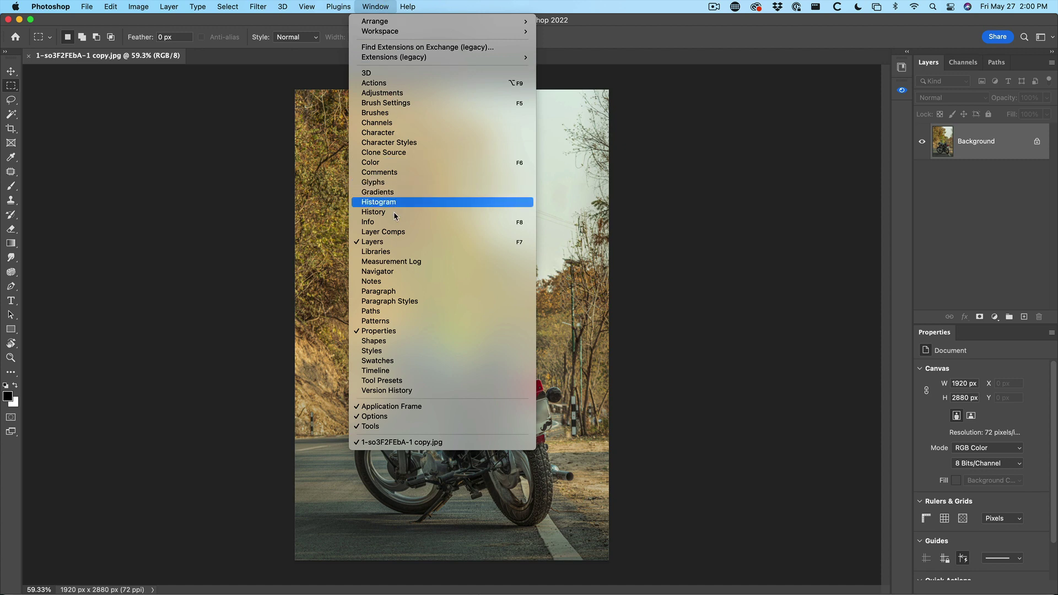
left_click(395, 322)
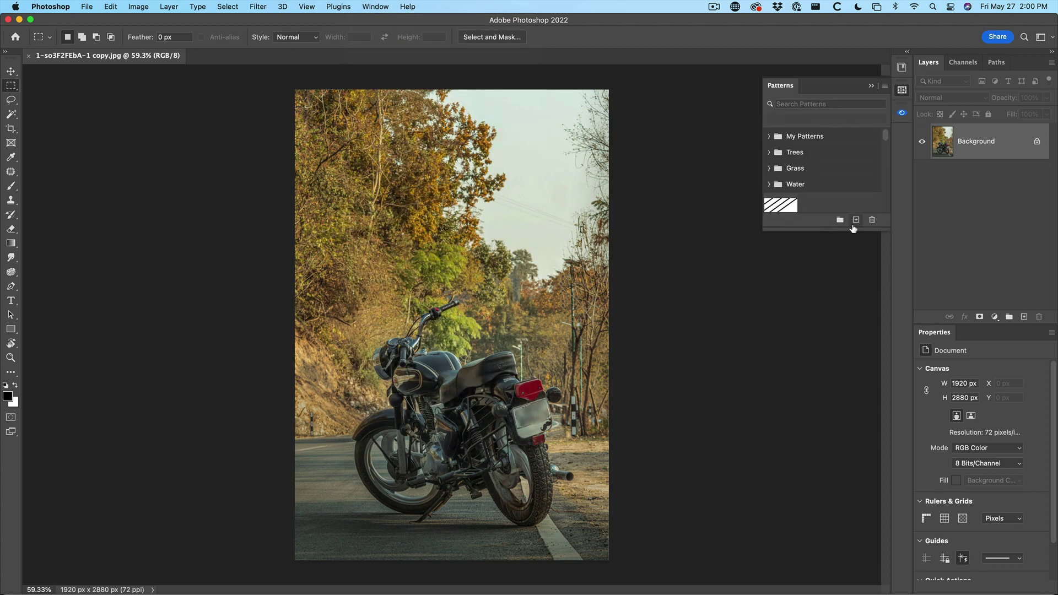
left_click_drag(849, 231, 821, 534)
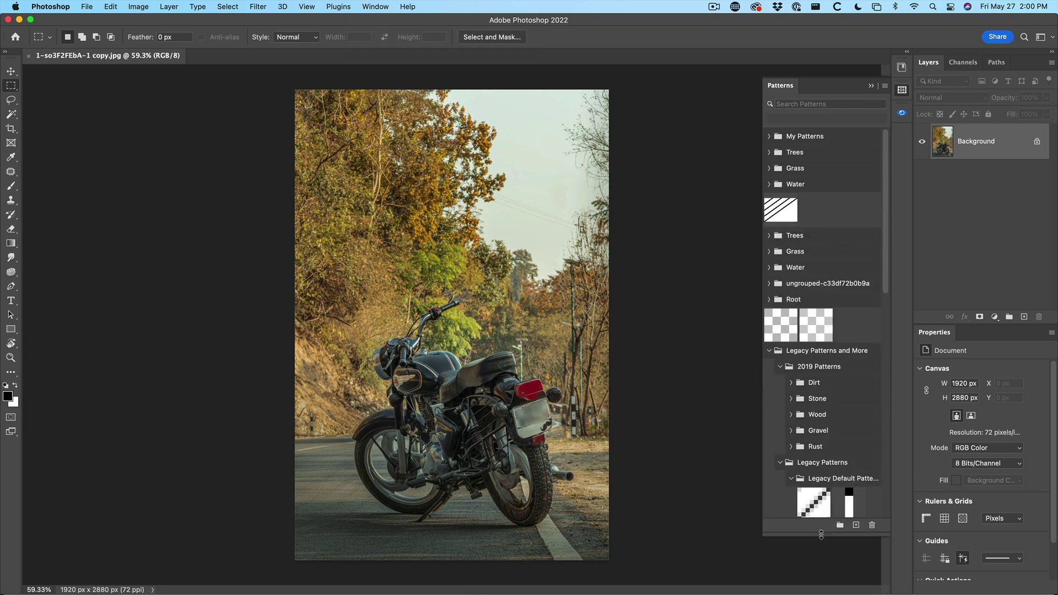
left_click_drag(886, 227, 885, 479)
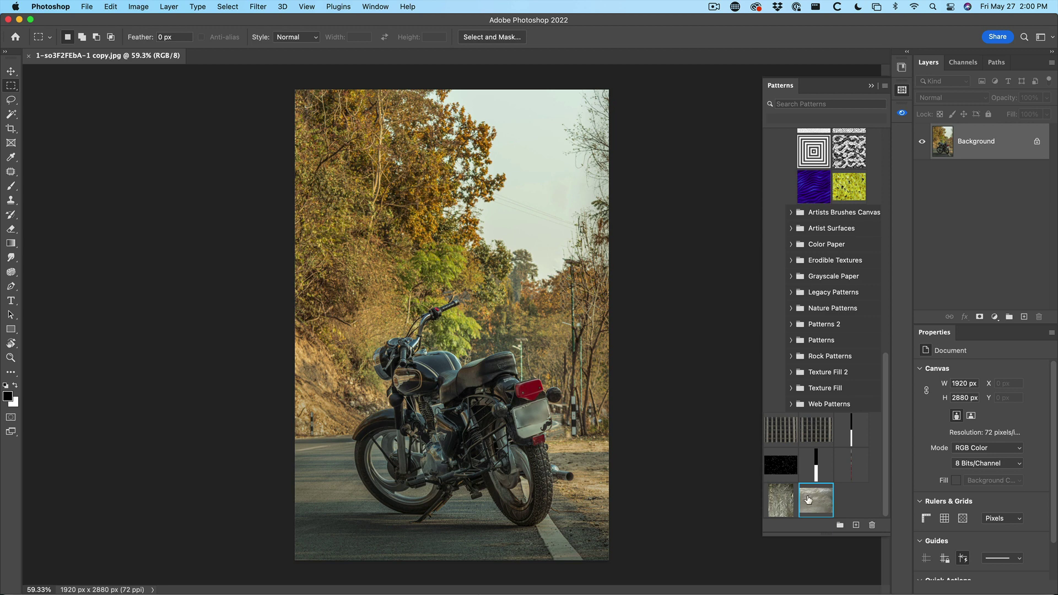
Step: Add the dark parchment pattern as a fill layer over the motorcycle photo, using Overlay blending at 66% opacity
left_click_drag(785, 503, 434, 324)
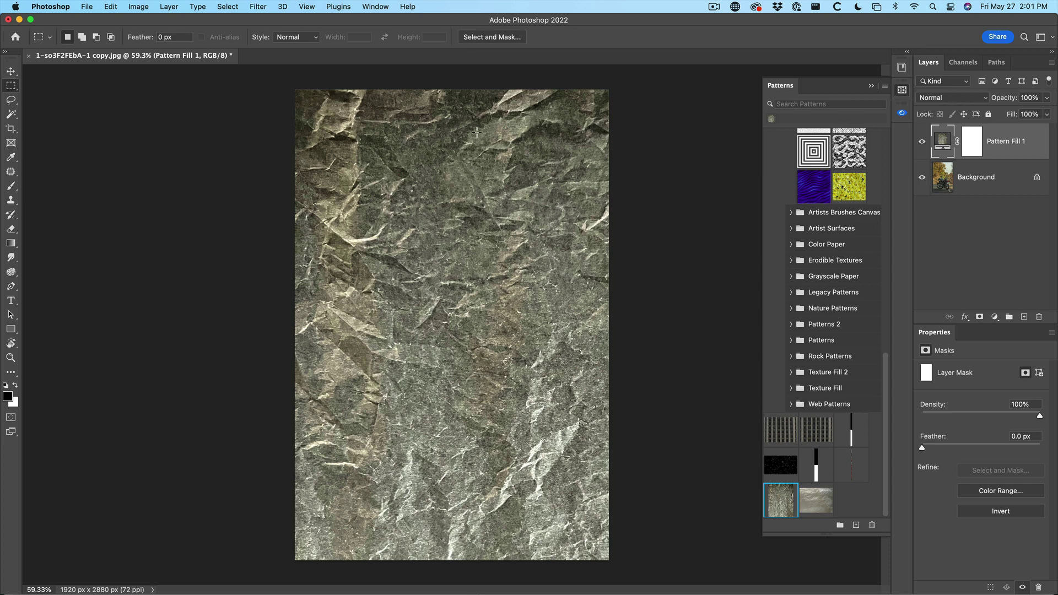
left_click(945, 99)
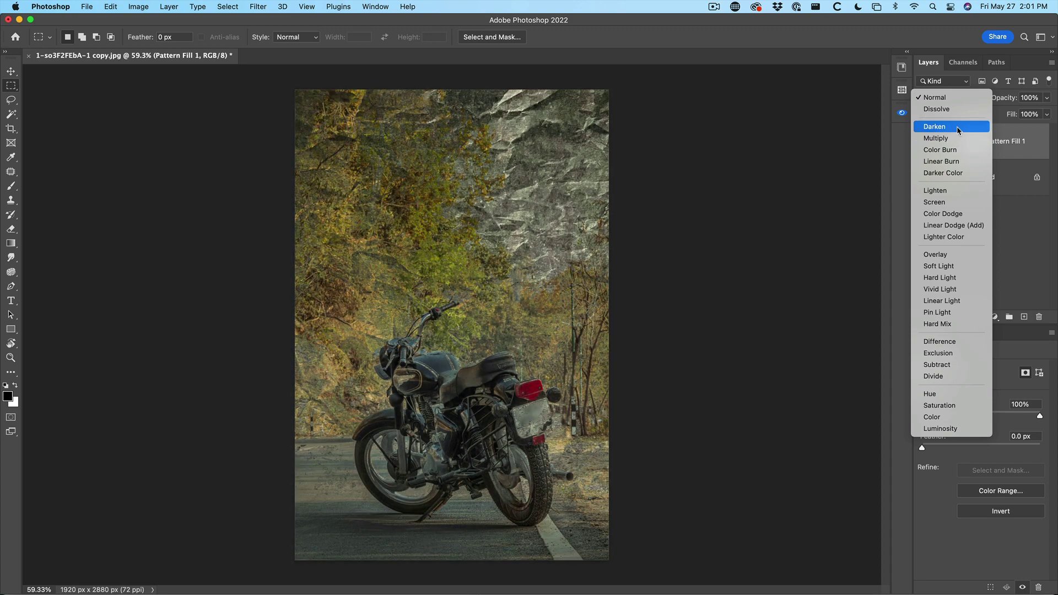
left_click(952, 259)
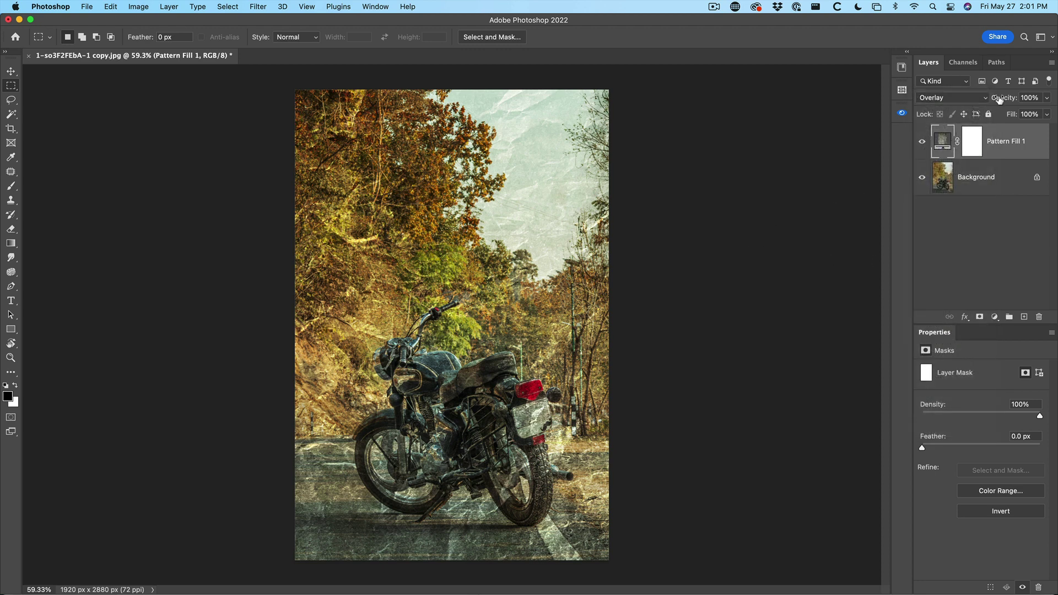
mouse_move(1000, 99)
left_mouse_down()
mouse_move(956, 103)
mouse_move(981, 103)
left_mouse_up()
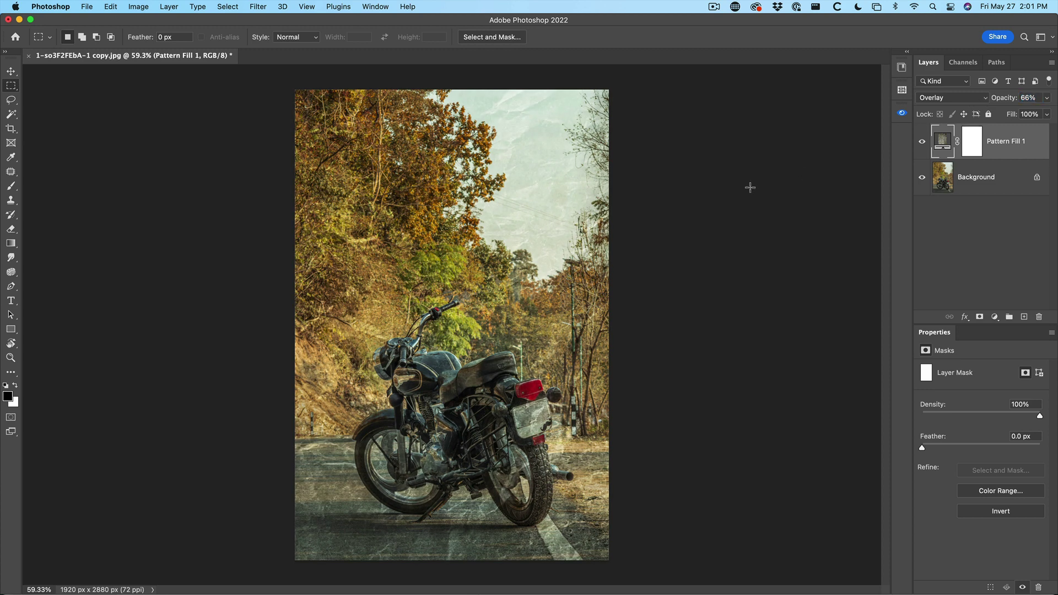
Step: Scale the parchment texture in the Pattern Fill layer to 78% and rotate it to 179.9°
double_click(940, 142)
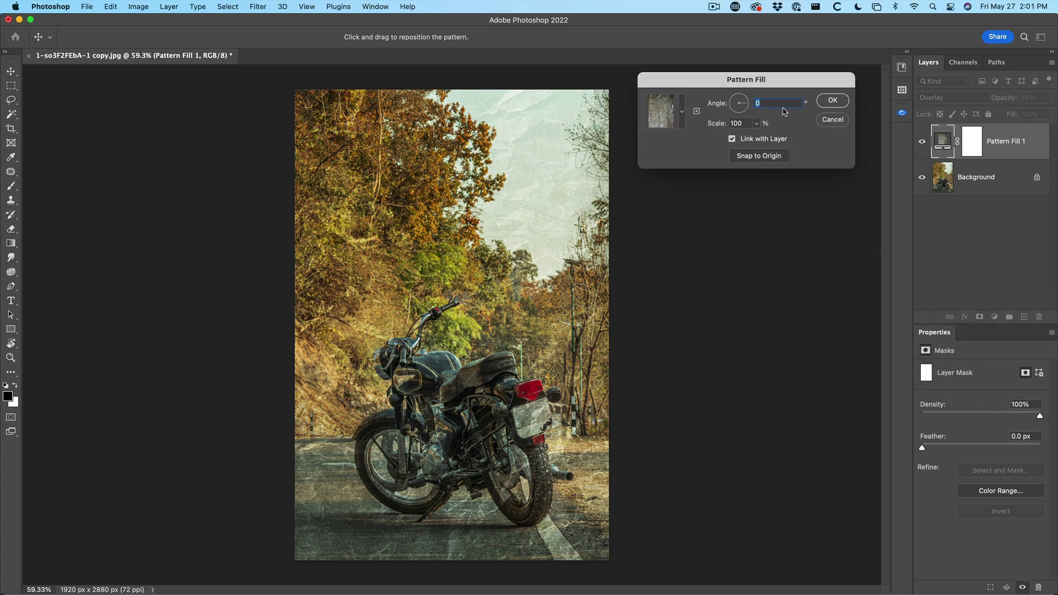
left_click(756, 124)
left_click_drag(759, 138, 731, 107)
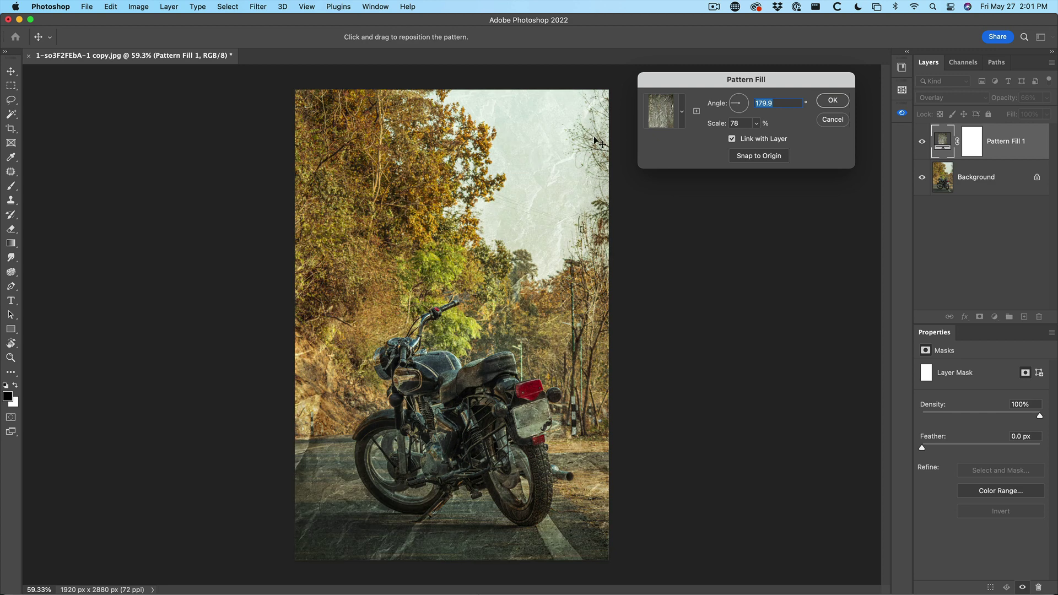
Step: Swap the Pattern Fill layer's texture for the light parchment pattern and raise the layer's opacity to 100%
left_click(683, 110)
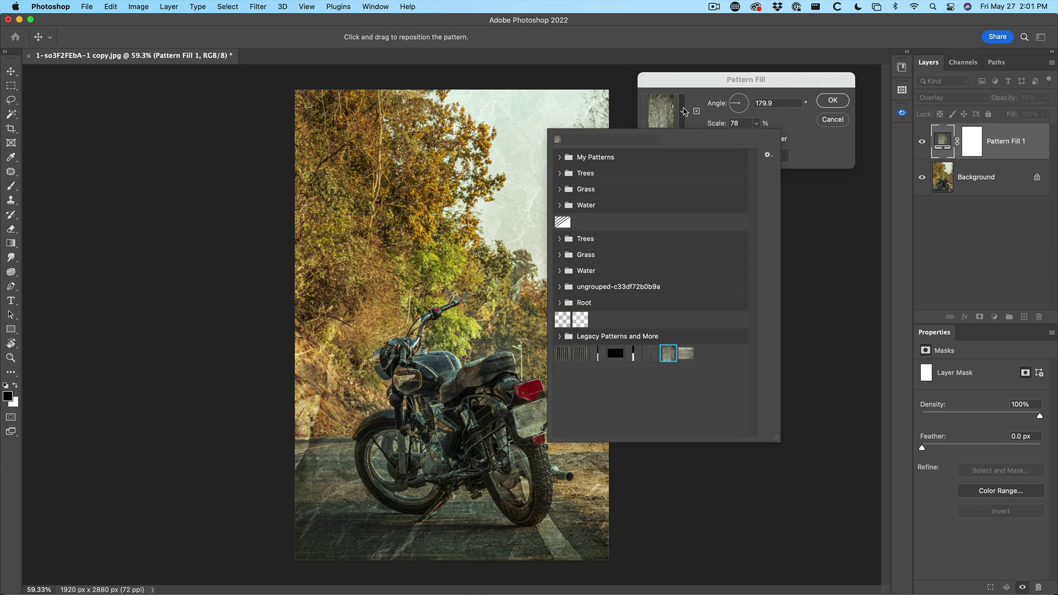
left_click(685, 355)
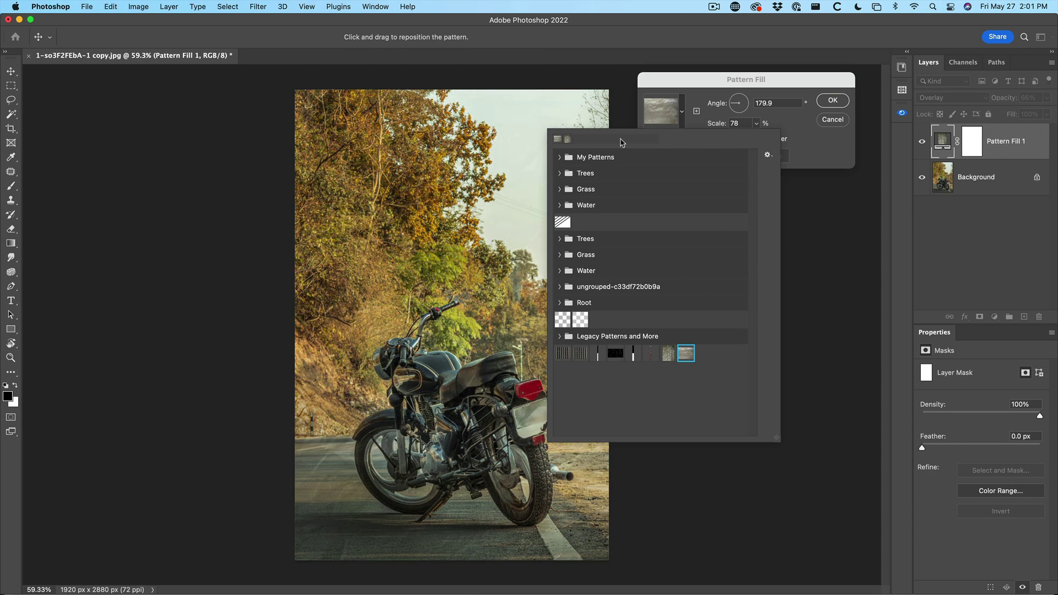
left_click(795, 133)
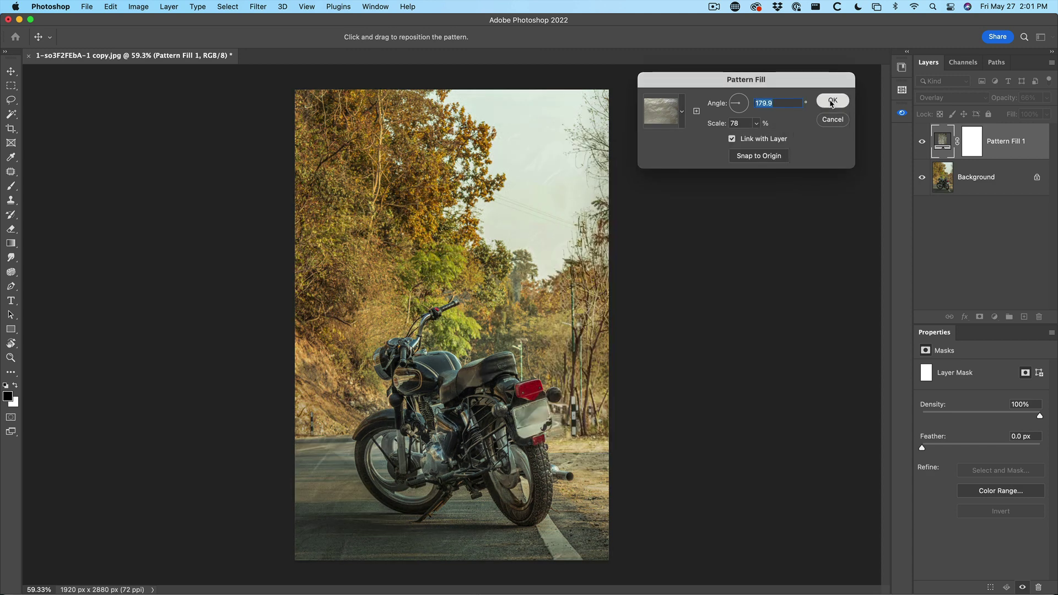
left_click(831, 101)
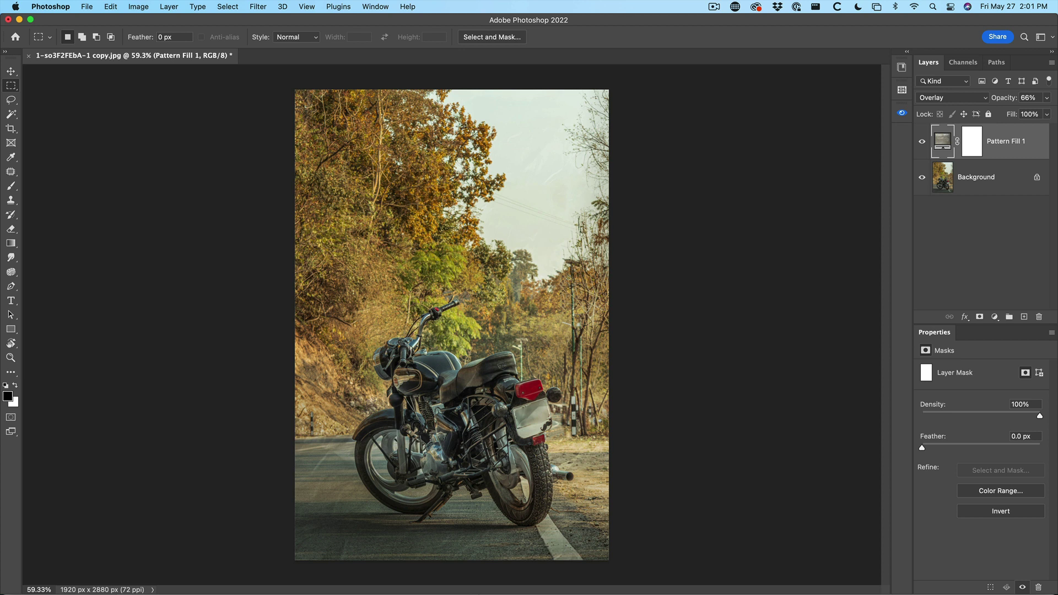
left_click_drag(1003, 102, 883, 128)
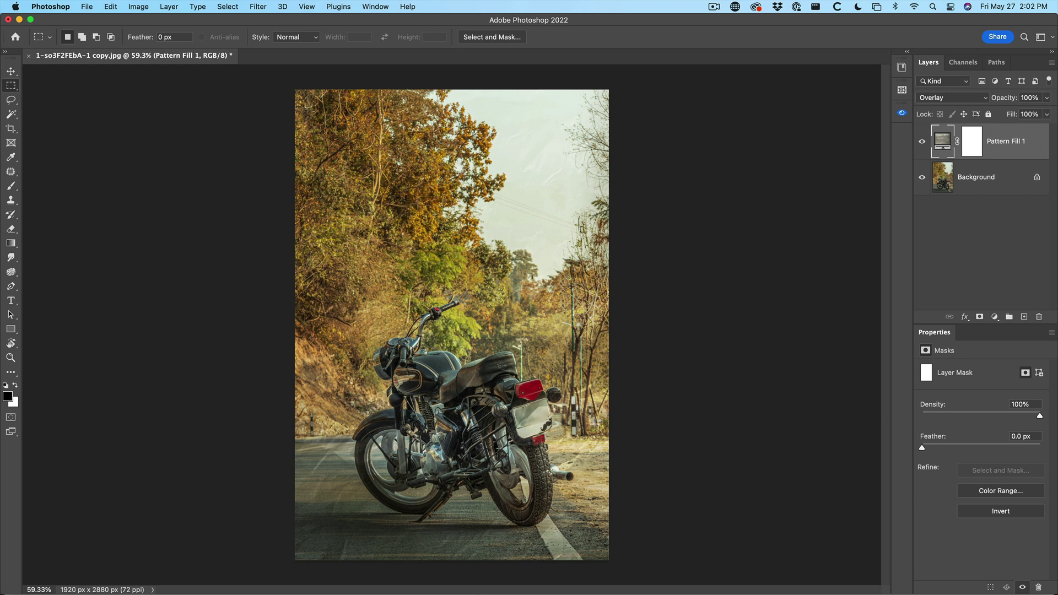
left_click(957, 97)
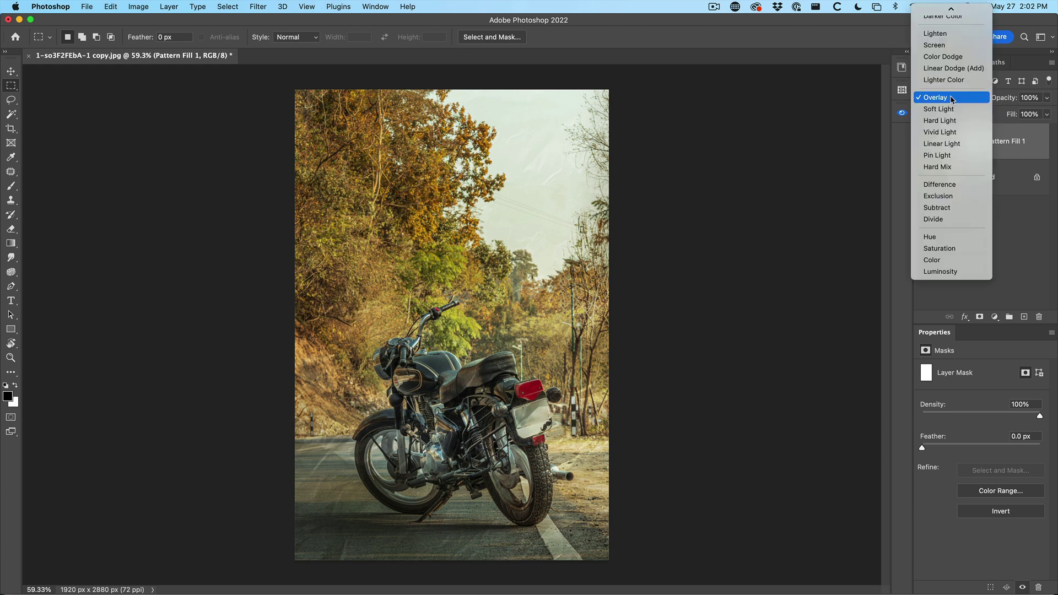
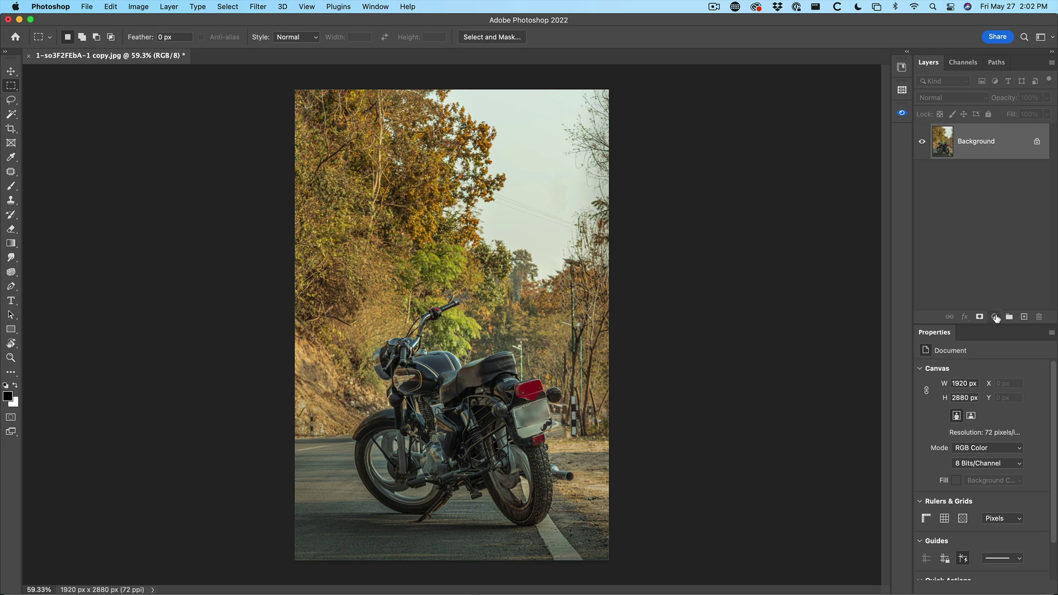
Step: Add a pattern fill layer over the motorcycle photo using the dark parchment pattern
left_click(995, 318)
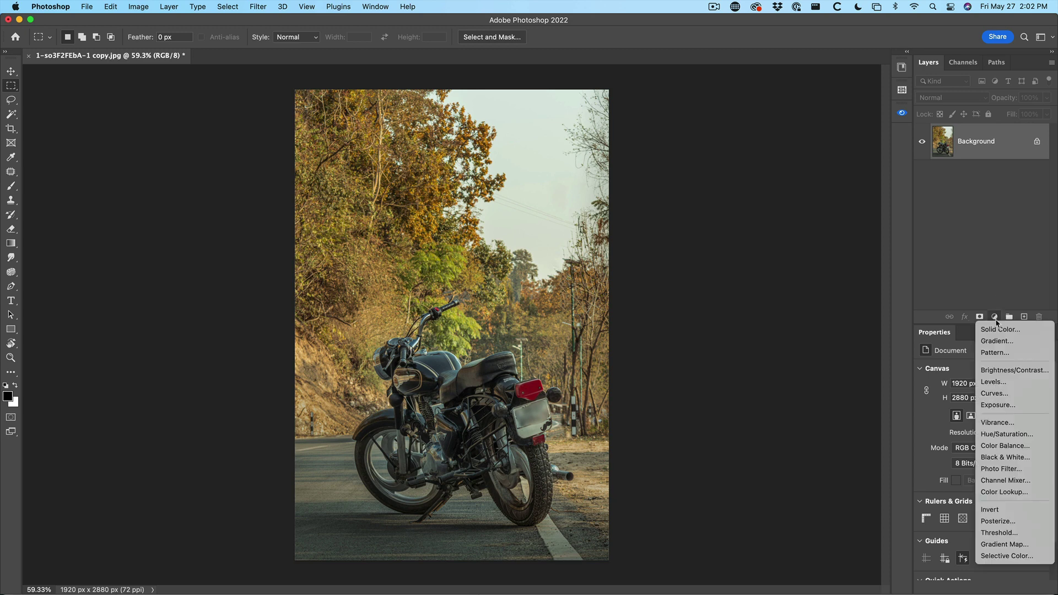
left_click(1001, 353)
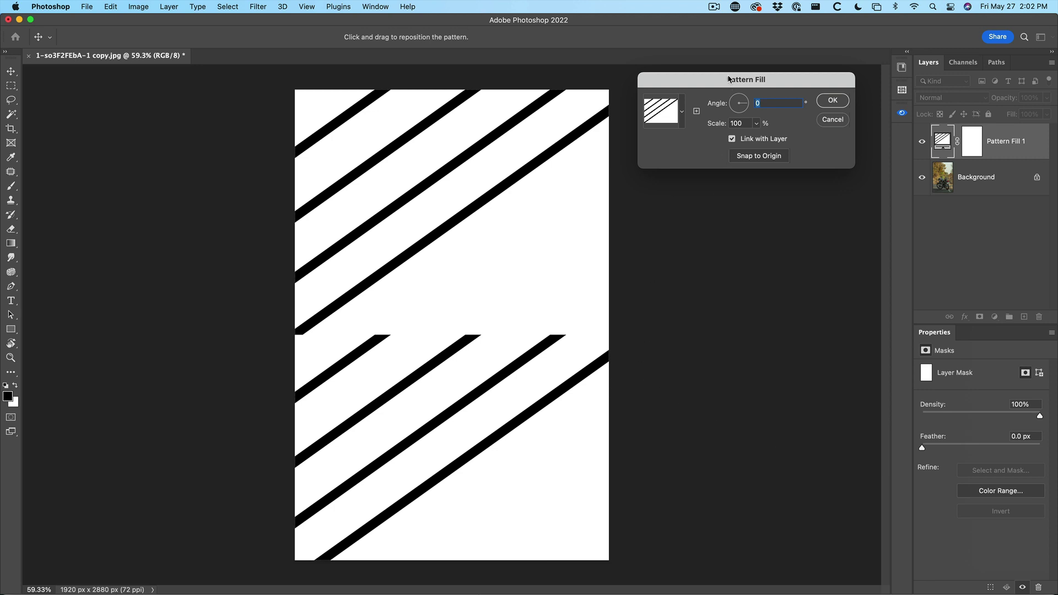
left_click(682, 112)
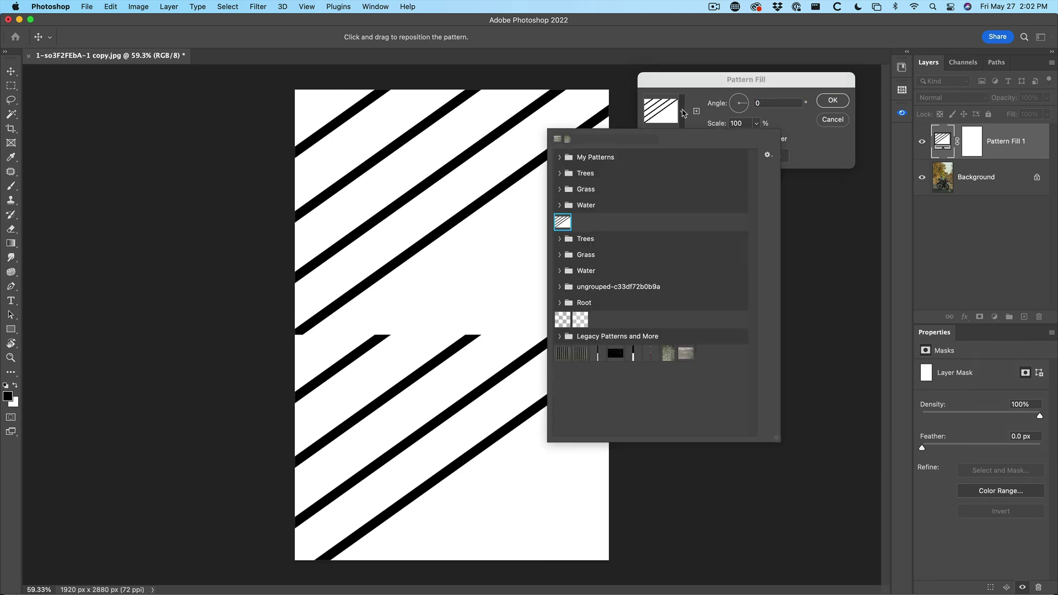
left_click(668, 354)
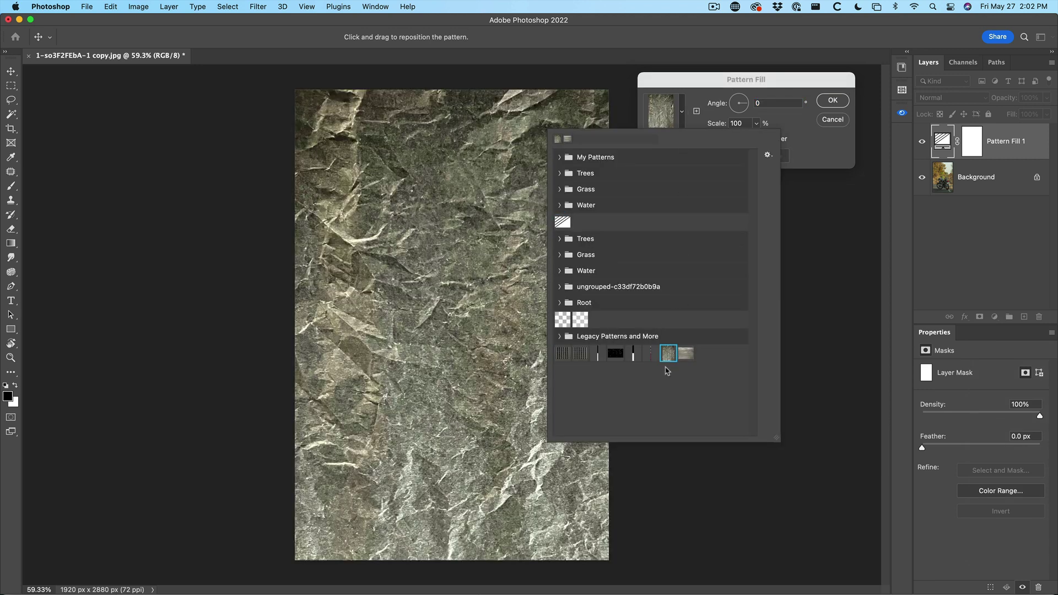
left_click(686, 353)
left_click(668, 353)
left_click(717, 84)
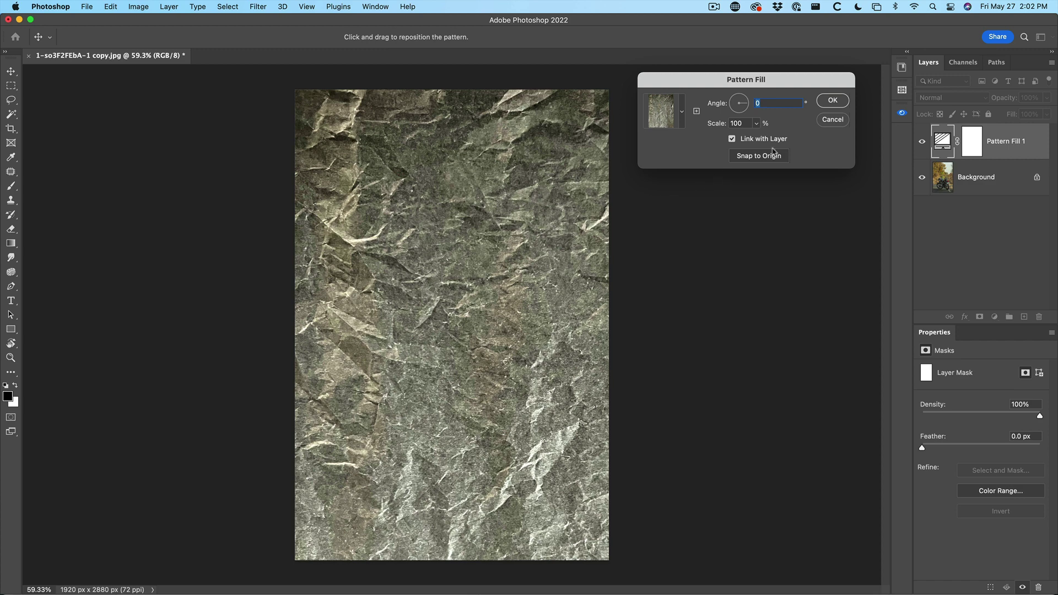
Step: Rotate the fill layer's parchment texture to -90°, shift it slightly left to hide the seam, and scale it to 113%
left_click(742, 111)
left_click_drag(742, 110, 738, 114)
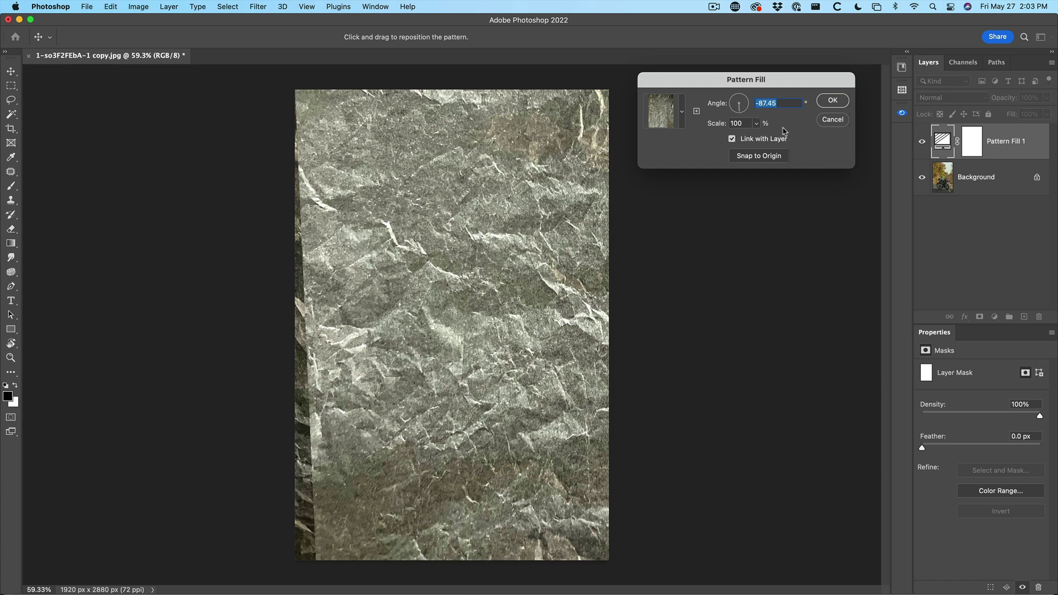
left_click(740, 110)
left_click_drag(472, 406, 420, 402)
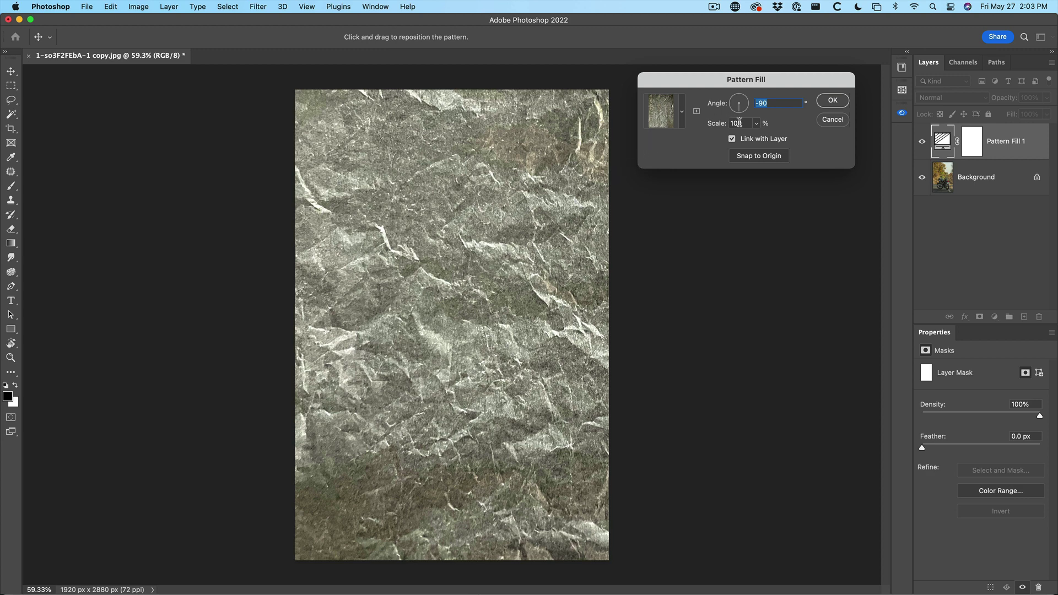
left_click_drag(721, 124, 728, 129)
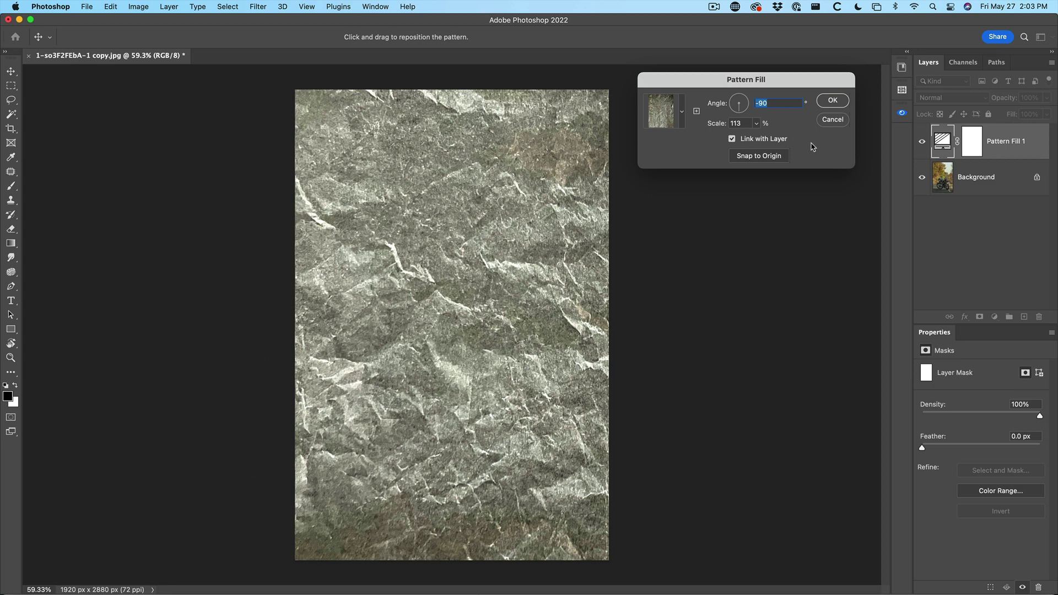
left_click(832, 102)
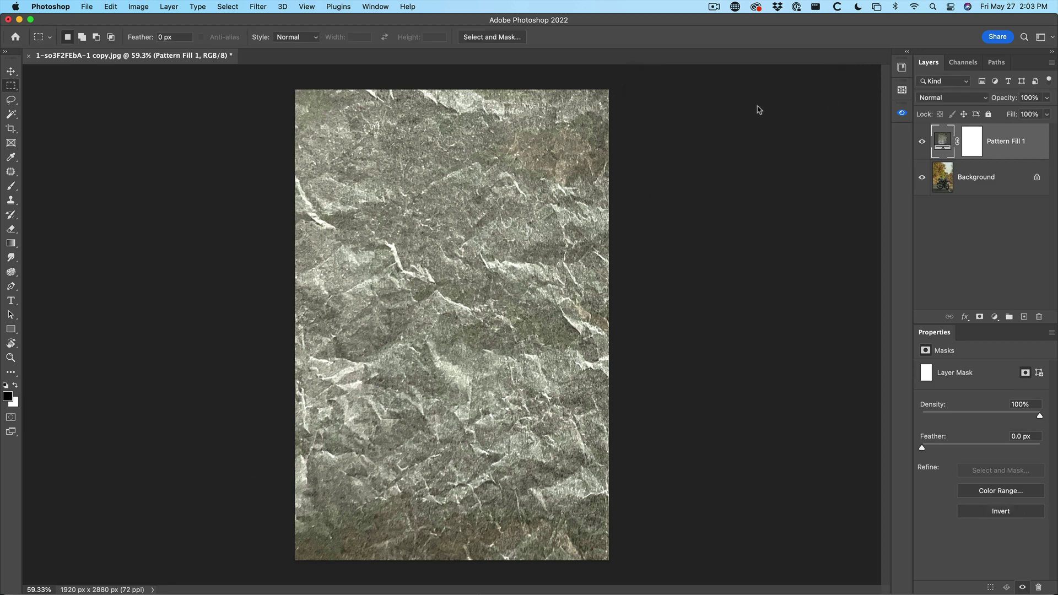
Step: Blend the pattern fill layer in Hard Light mode at 55% opacity, trying Overlay first
left_click(961, 104)
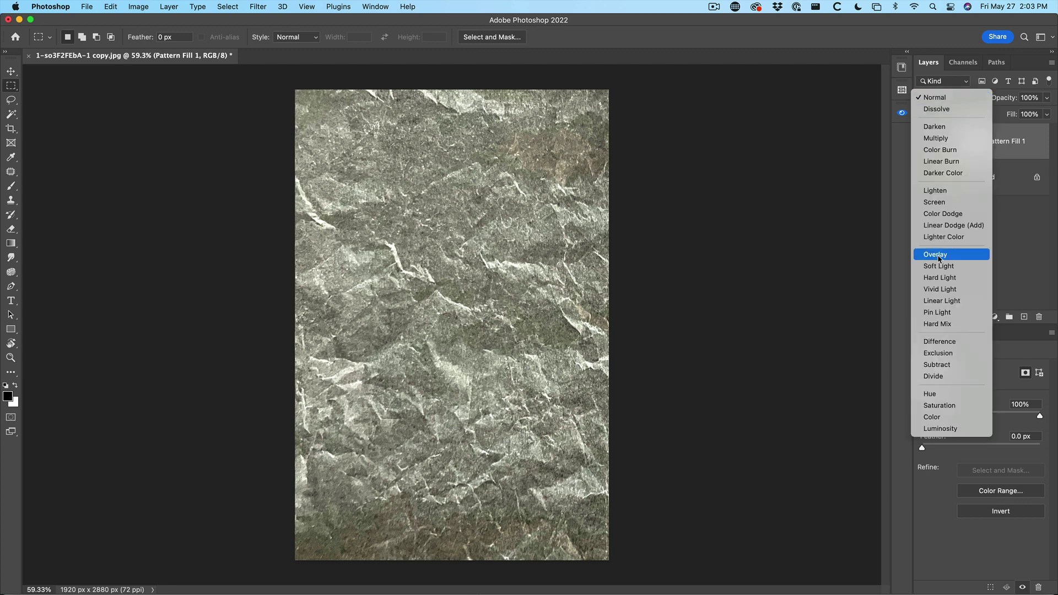
left_click(939, 256)
left_click(948, 102)
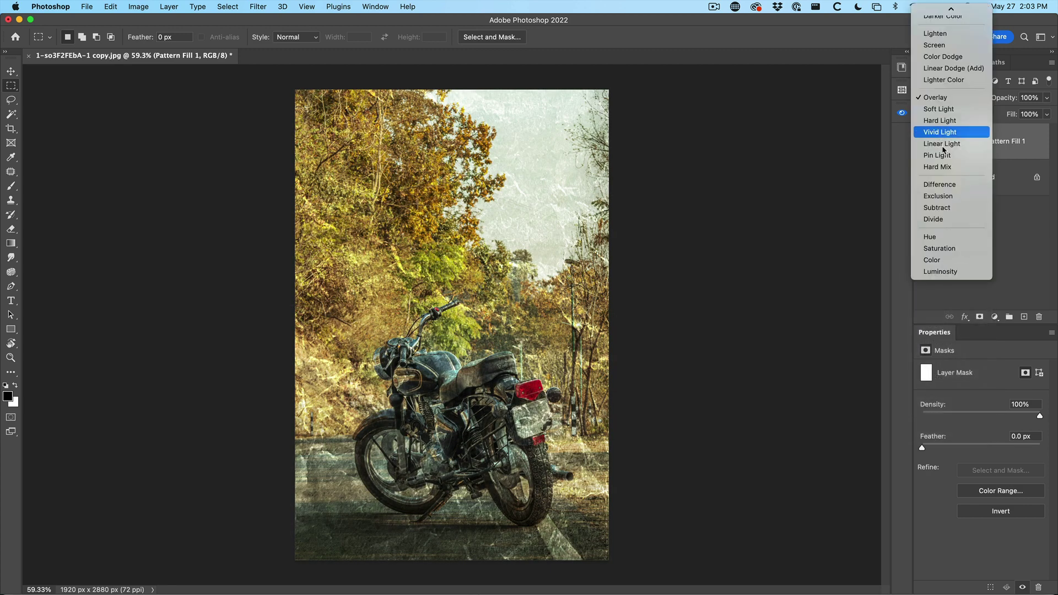
left_click(939, 120)
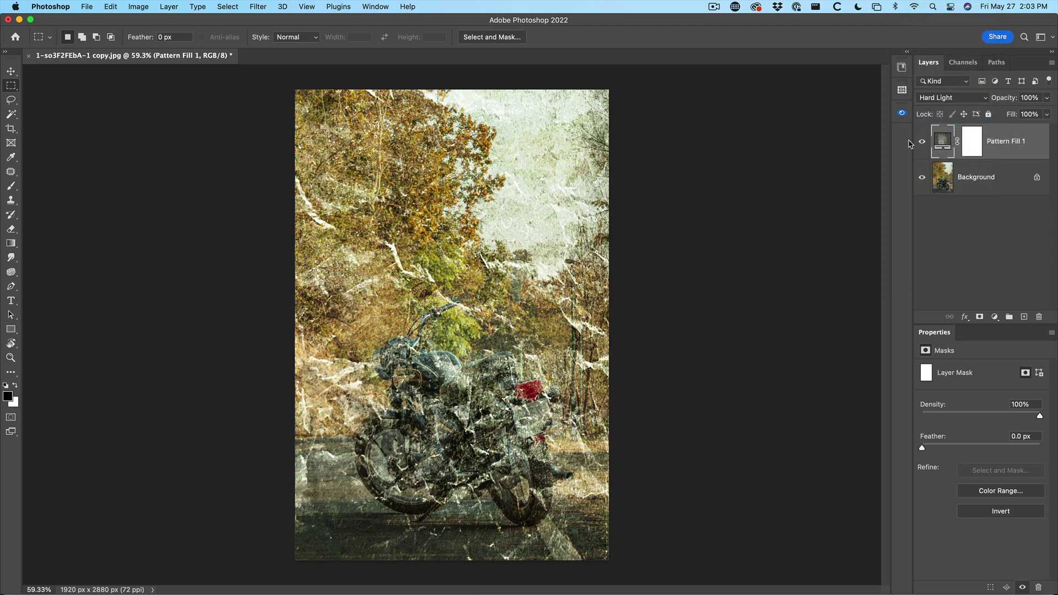
left_click_drag(995, 98, 857, 103)
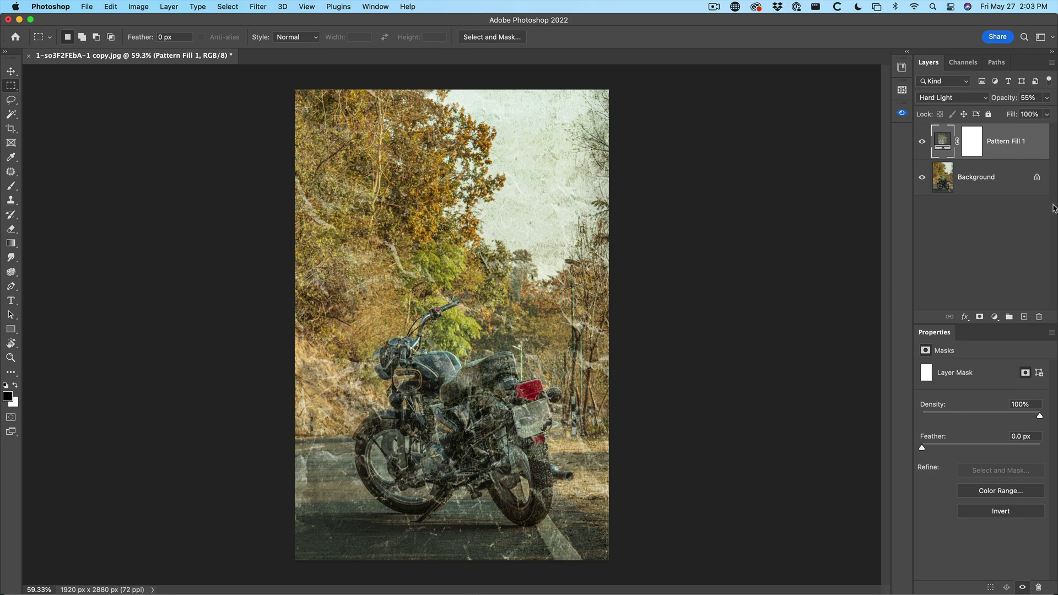
Step: Create a new pattern group named "my pats" for the saved parchment patterns
left_click(902, 91)
left_click_drag(787, 91, 675, 88)
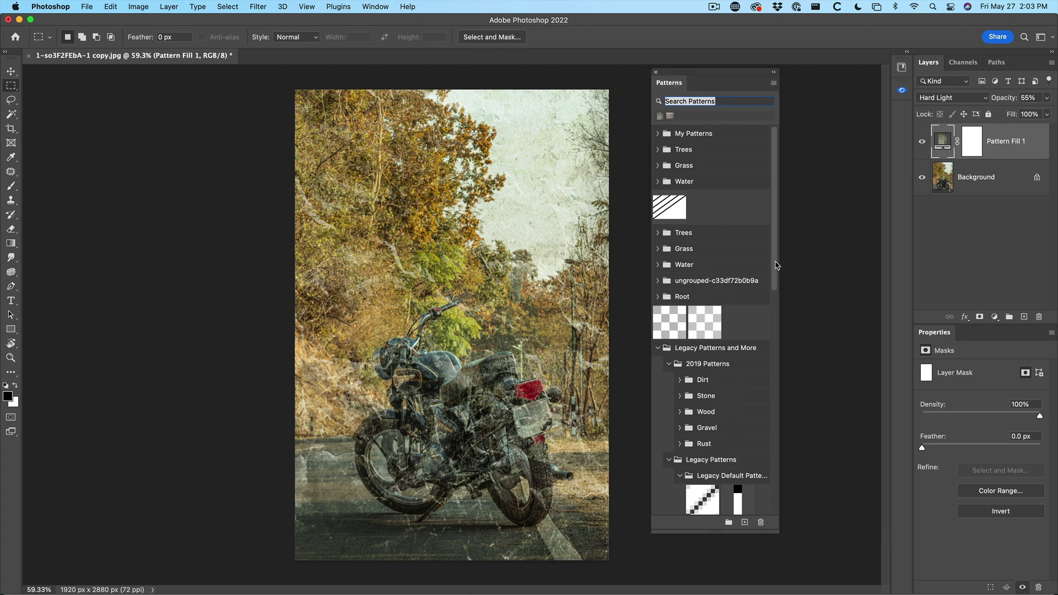
mouse_move(776, 266)
left_mouse_down()
mouse_move(770, 484)
mouse_move(745, 522)
left_mouse_up()
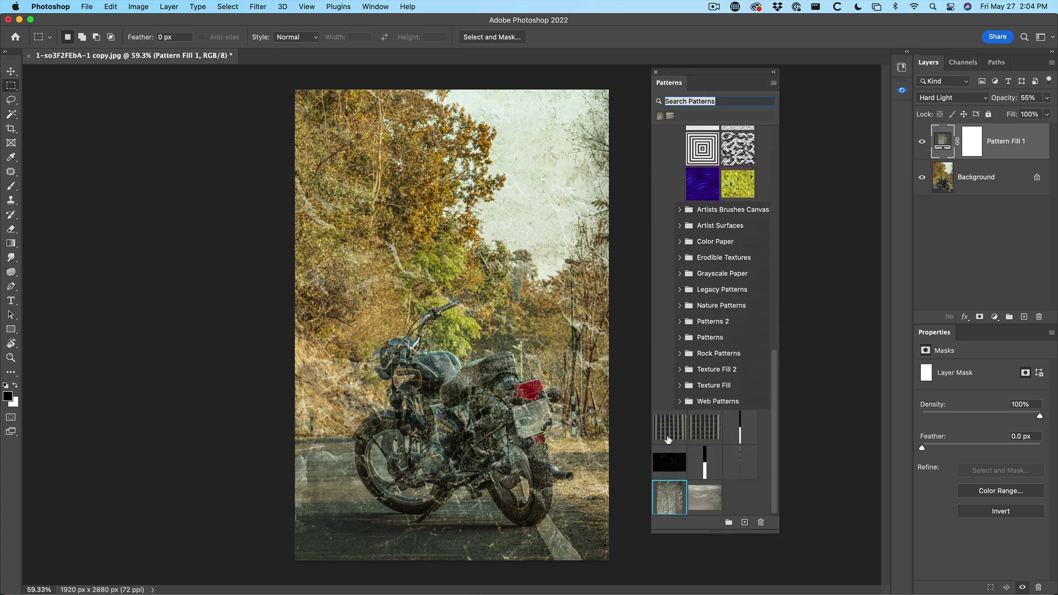
left_click(729, 522)
type("my pats")
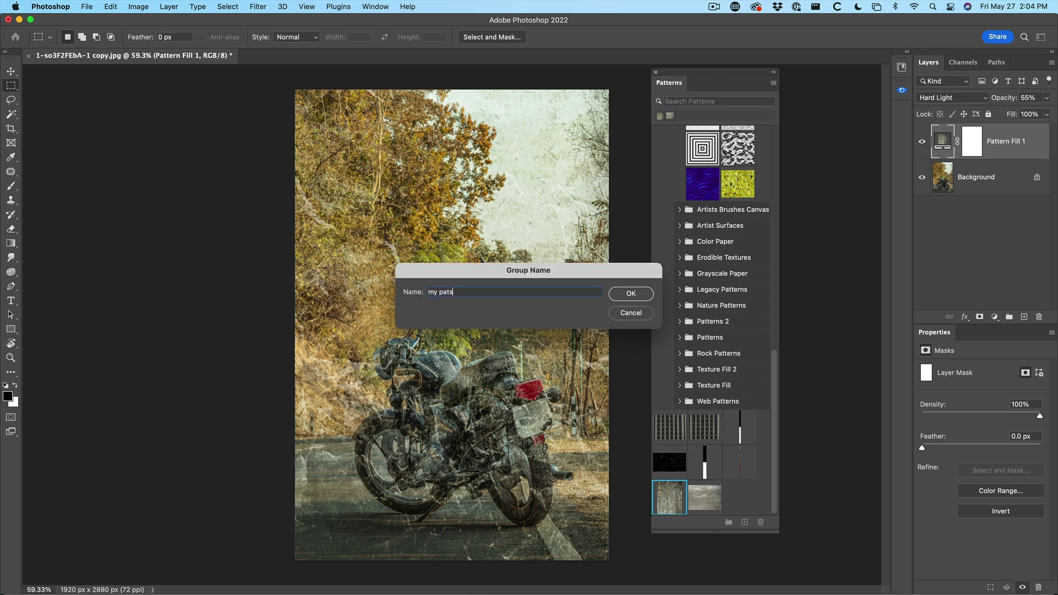
left_click(631, 293)
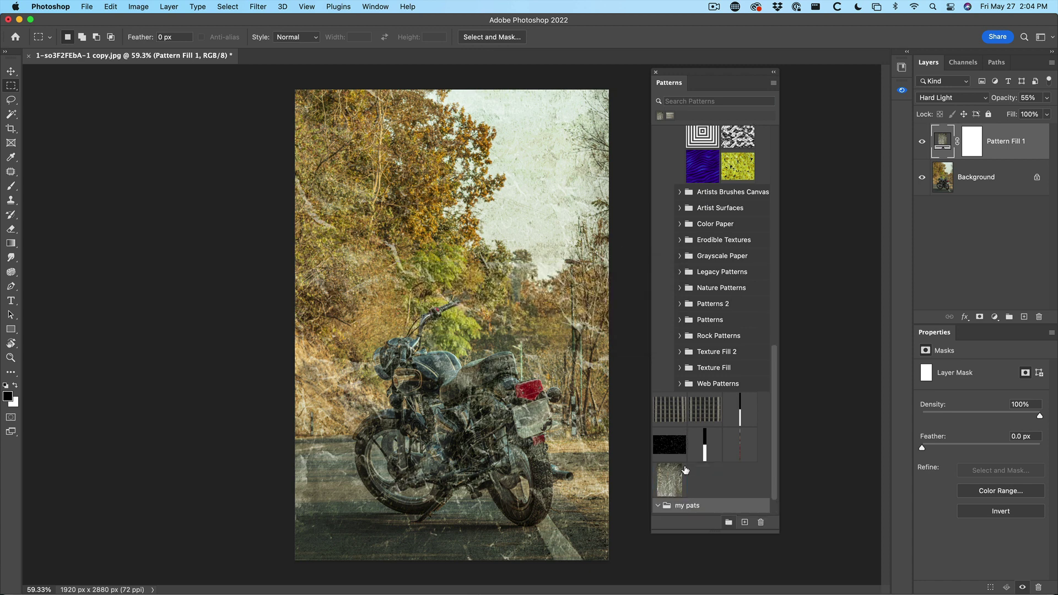
Step: Move the light and dark parchment patterns into the "my pats" group and select the group
left_click_drag(685, 470, 679, 503)
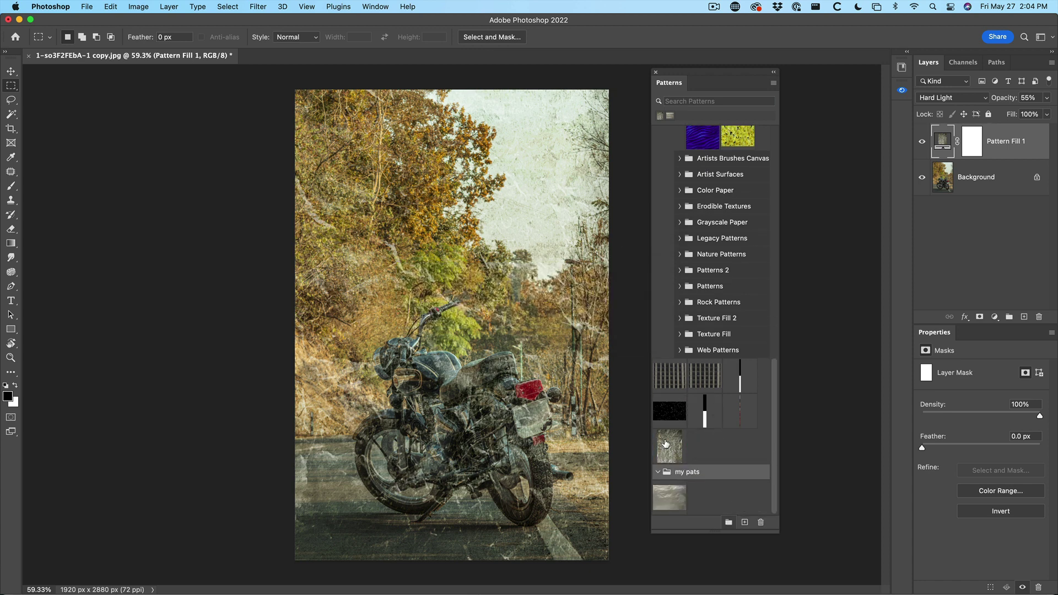
left_click_drag(666, 443, 682, 462)
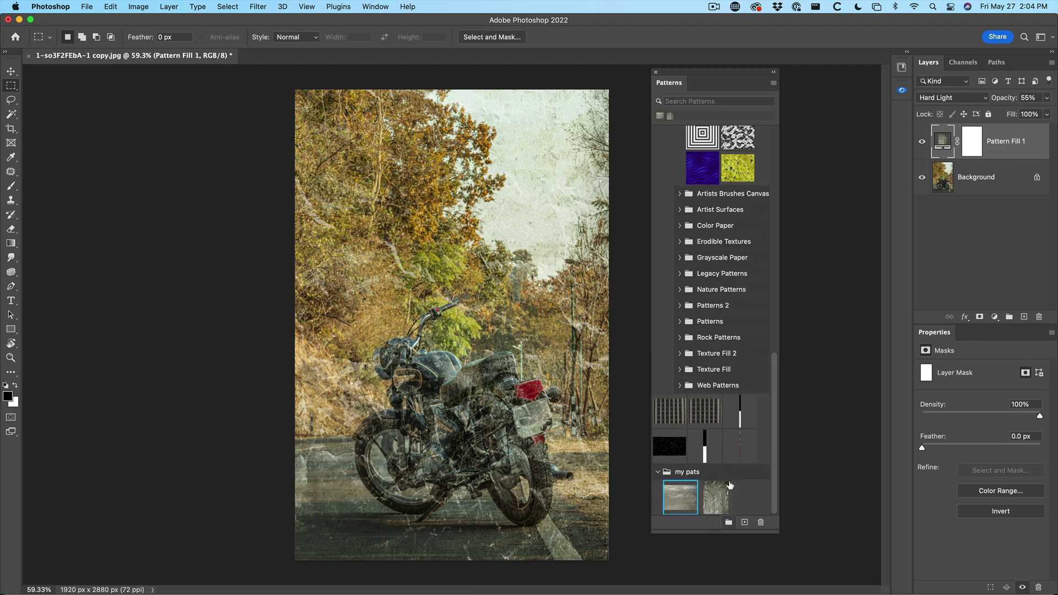
left_click(696, 475)
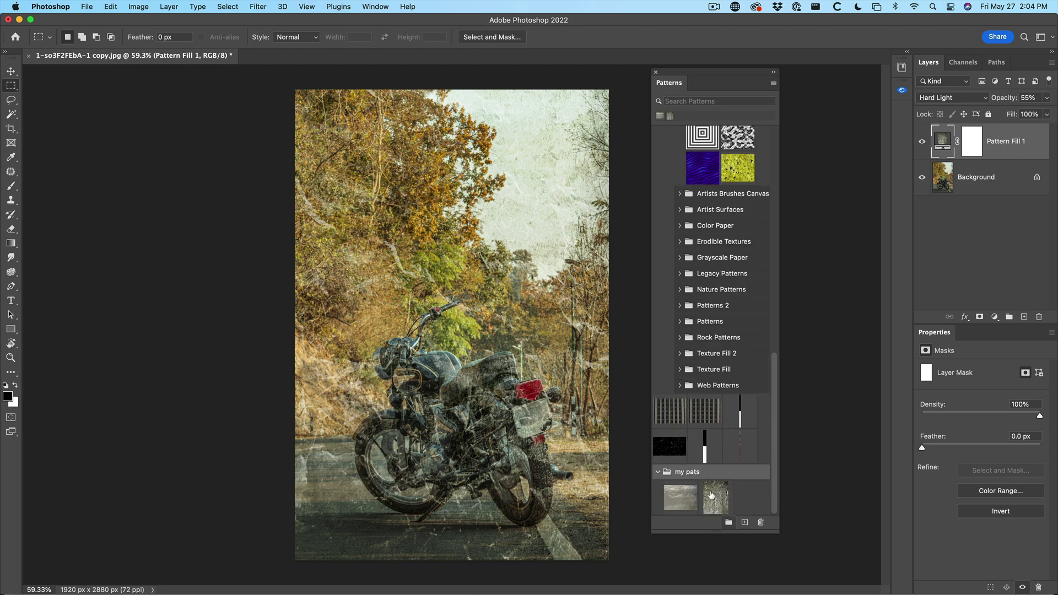
Step: Bring up the export of the "my pats" pattern group and cancel it without saving a file
left_click(774, 84)
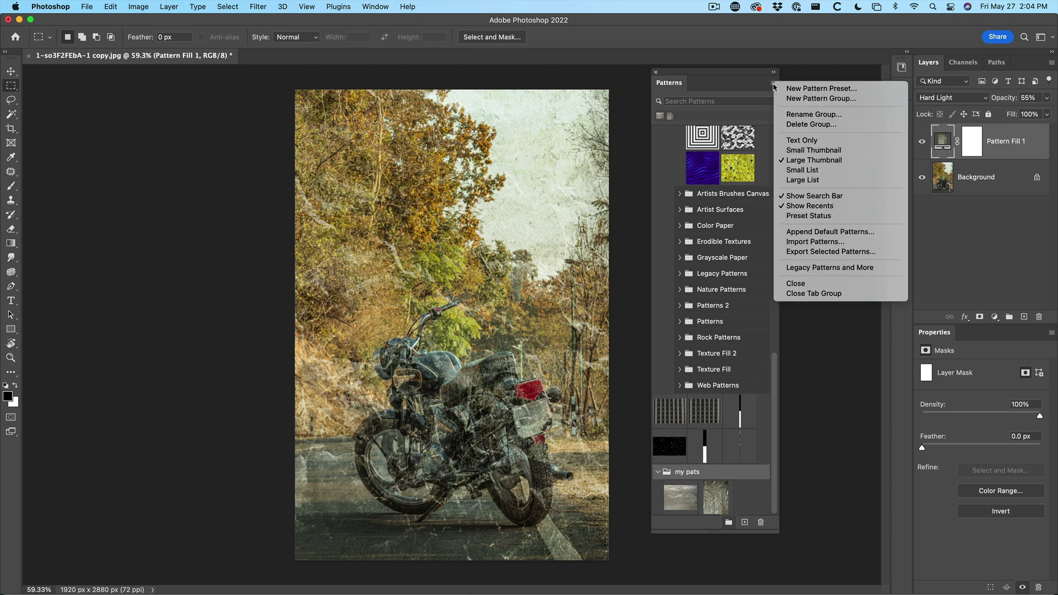
left_click(810, 251)
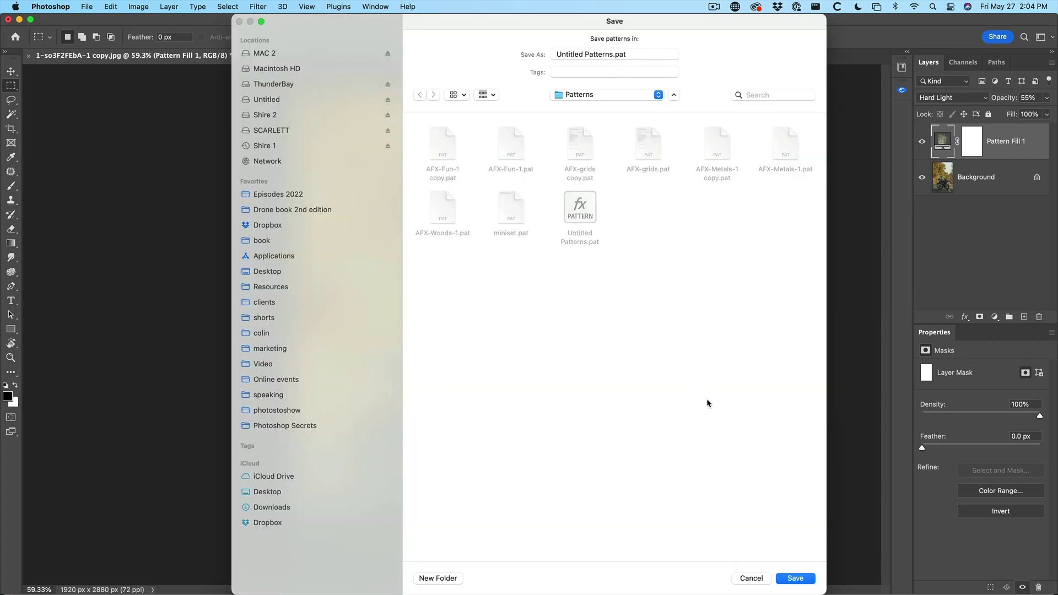
left_click(751, 577)
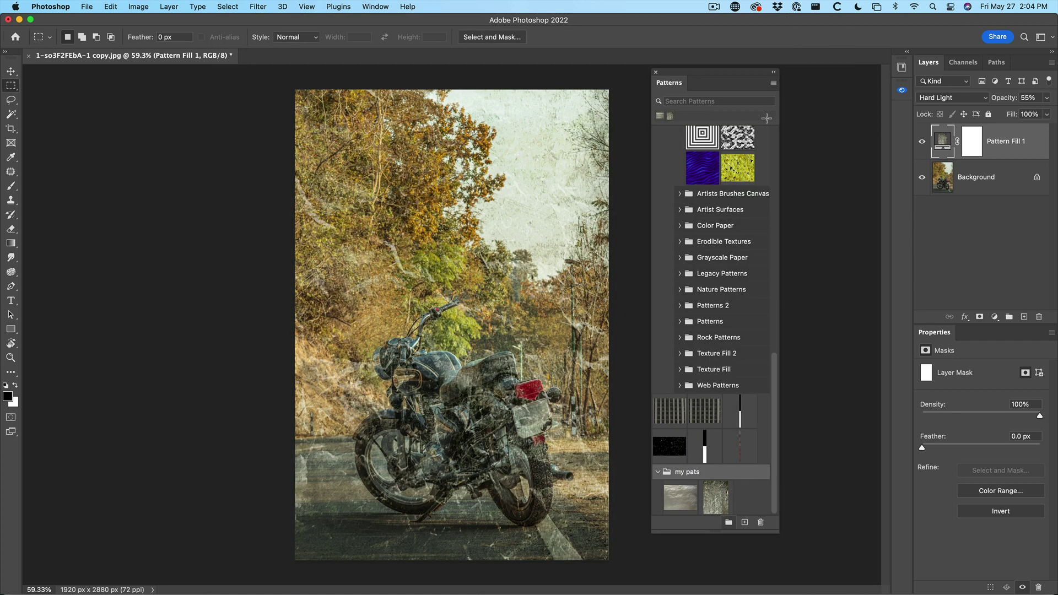
left_click(773, 84)
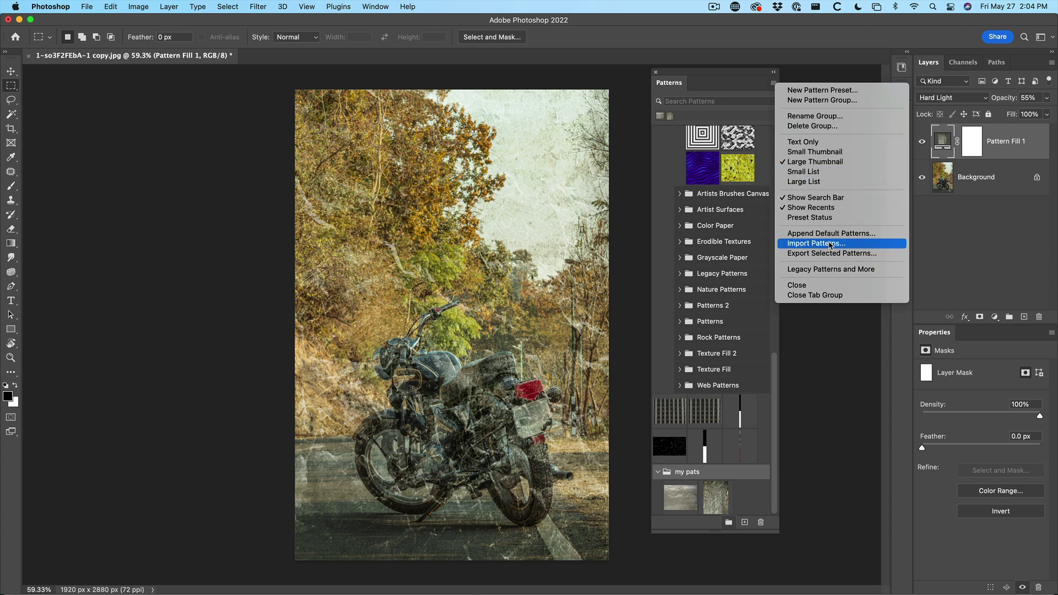
left_click(822, 68)
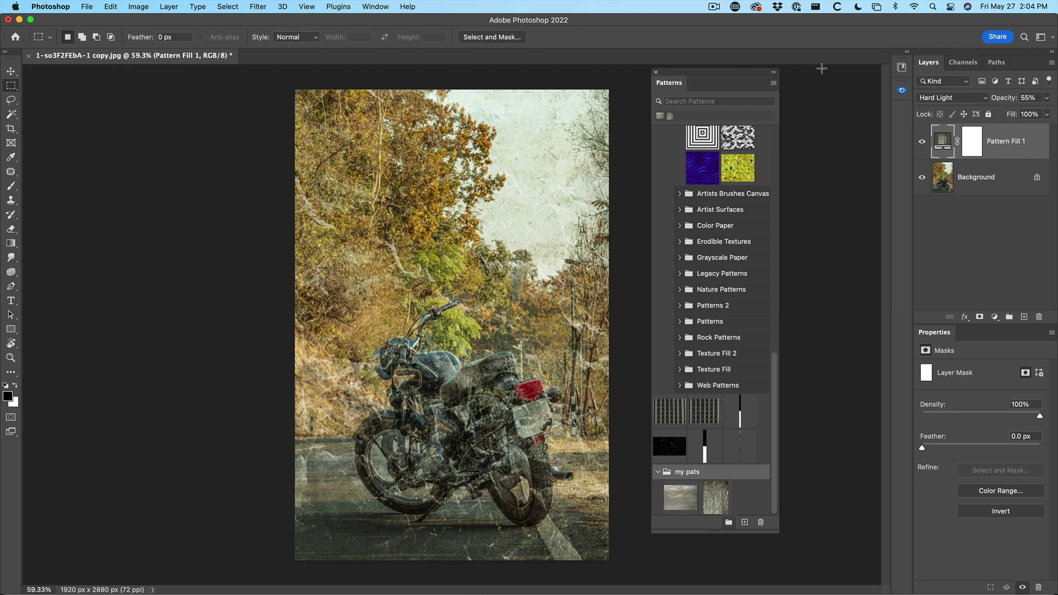